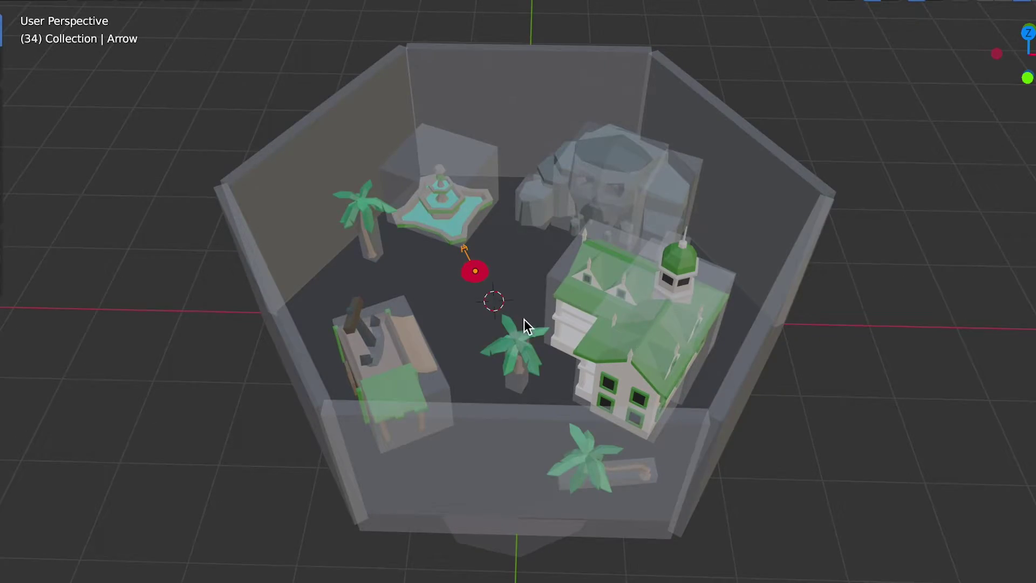
Replay the arrow's walk animation from frame 1 and stop it, then send the agent below the fountain.
{"action": "key", "text": "shift+Left"}
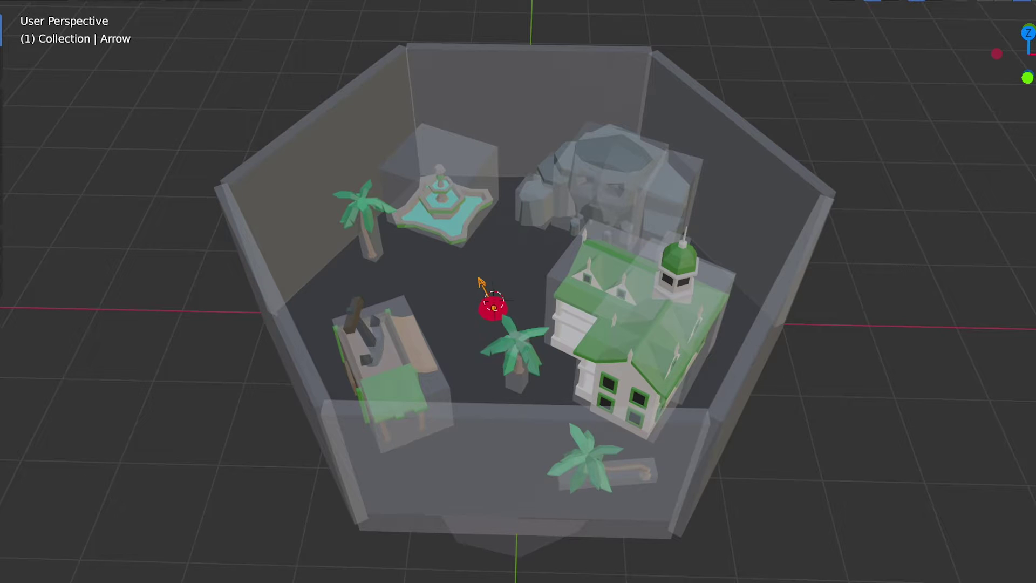
{"action": "key", "text": "space"}
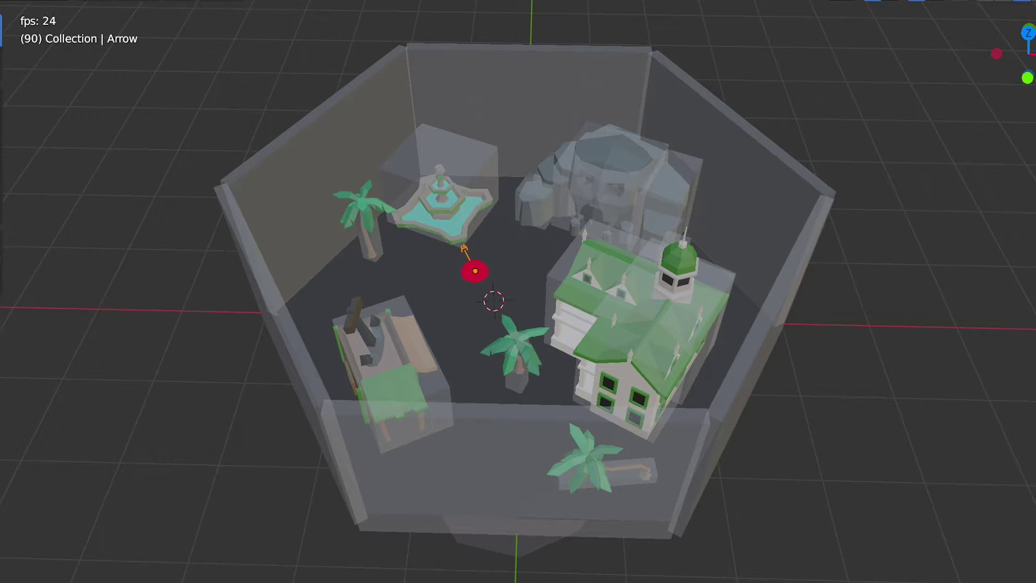
{"action": "key", "text": "space"}
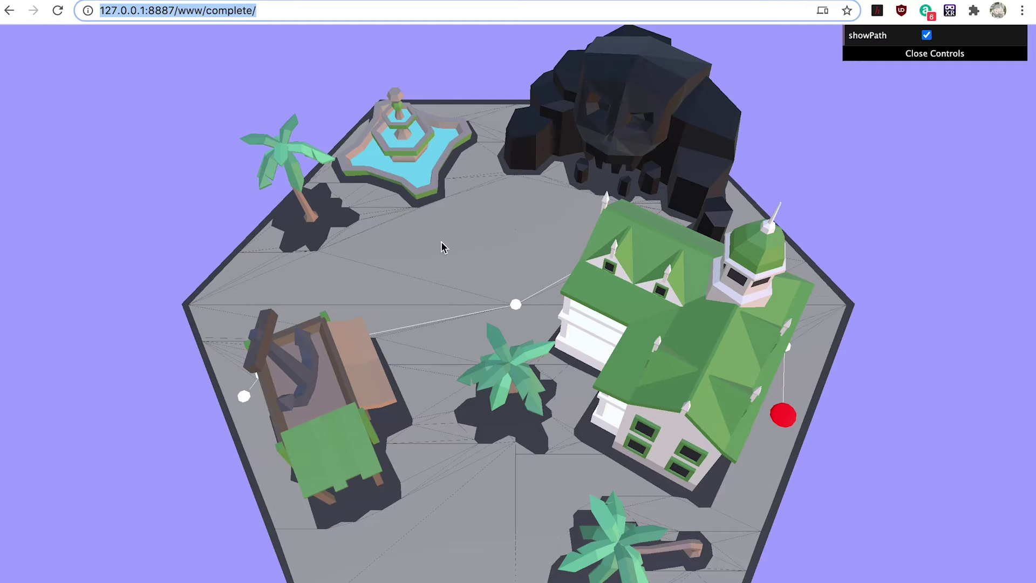
{"action": "left_click", "coordinate": [441, 242]}
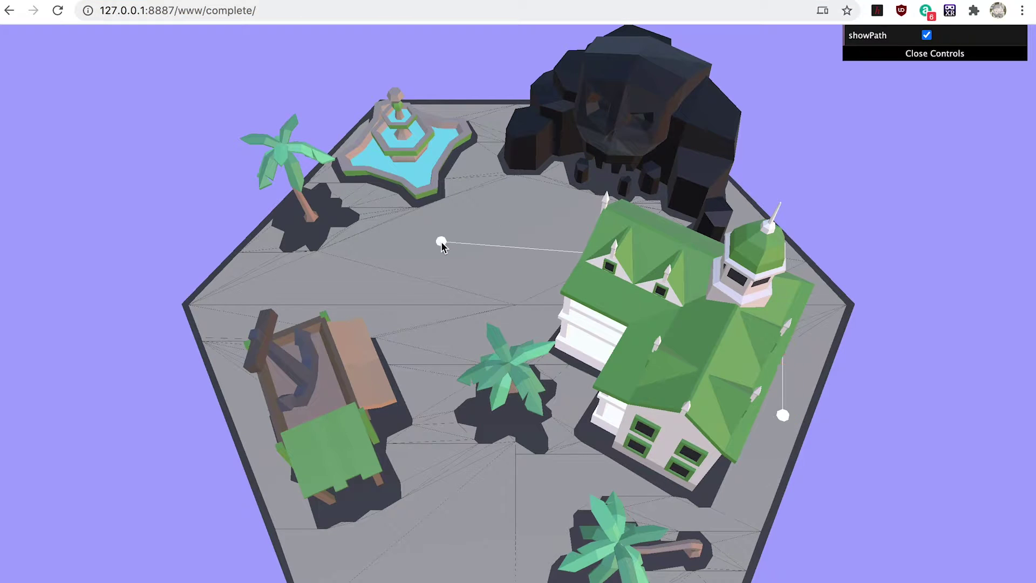
Send the red agent to the board's bottom, the right edge past the mansion, the left edge, and beside the rock.
{"action": "left_click", "coordinate": [474, 530]}
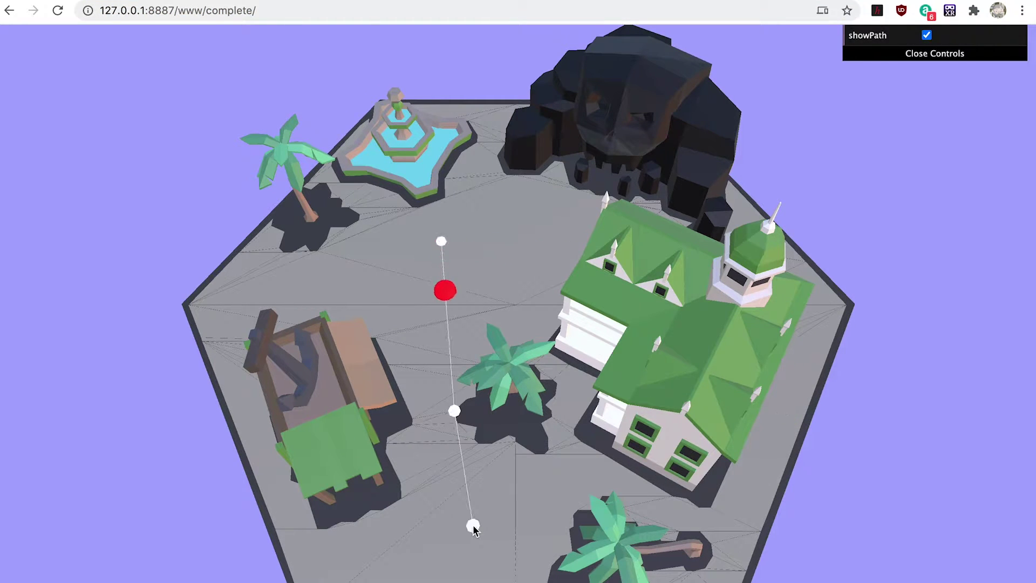
{"action": "left_click", "coordinate": [809, 358]}
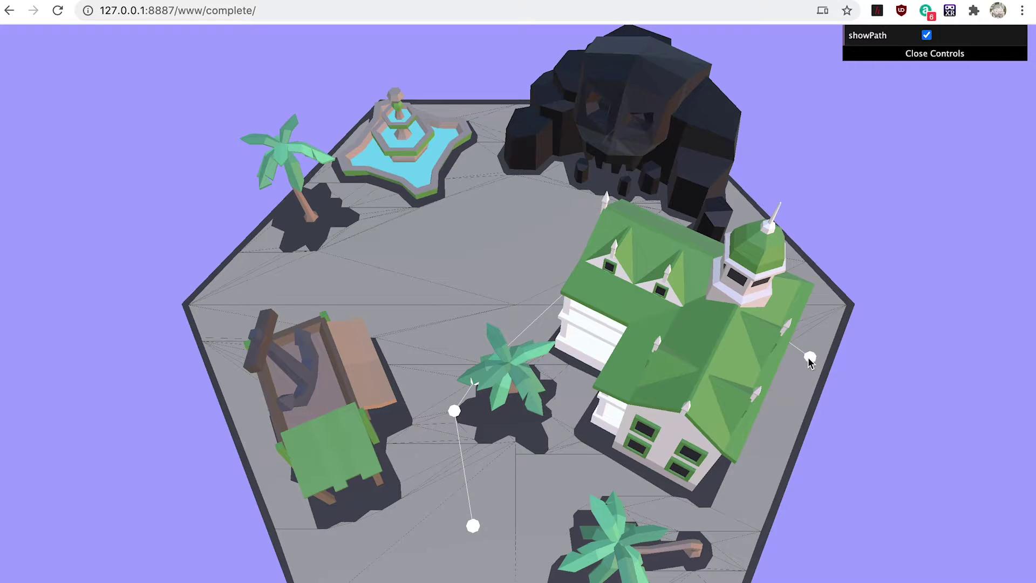
{"action": "left_click", "coordinate": [240, 399]}
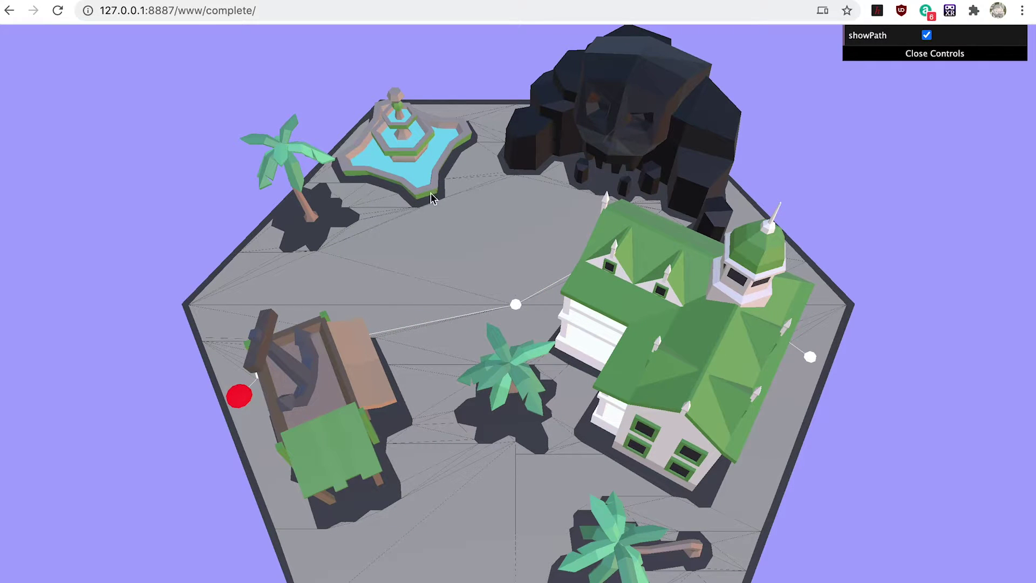
{"action": "left_click", "coordinate": [495, 121]}
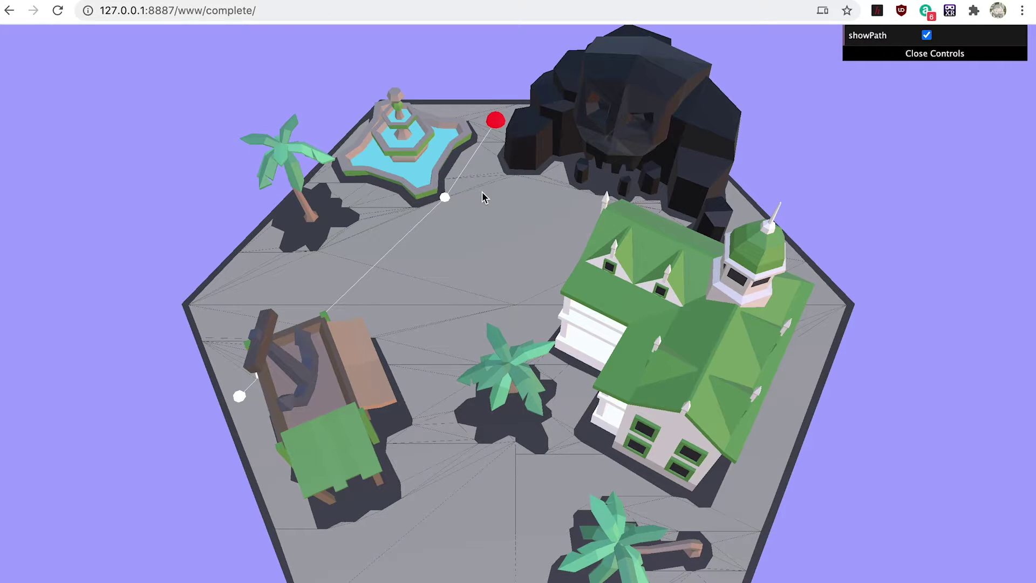
Send the red ball near the bottom palm, back beside the central palm, then to another floor point.
{"action": "left_click", "coordinate": [746, 522]}
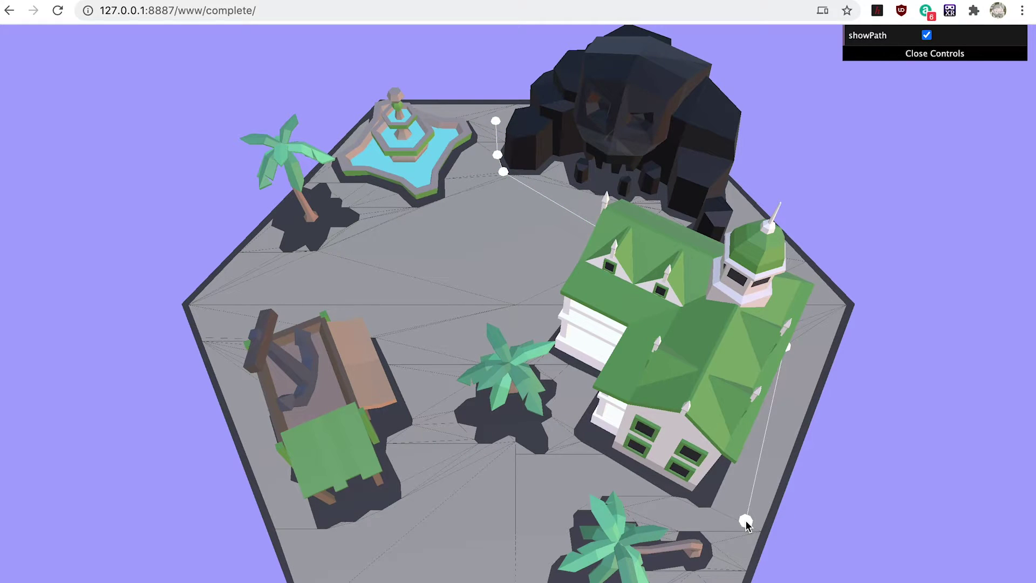
{"action": "left_click", "coordinate": [559, 422]}
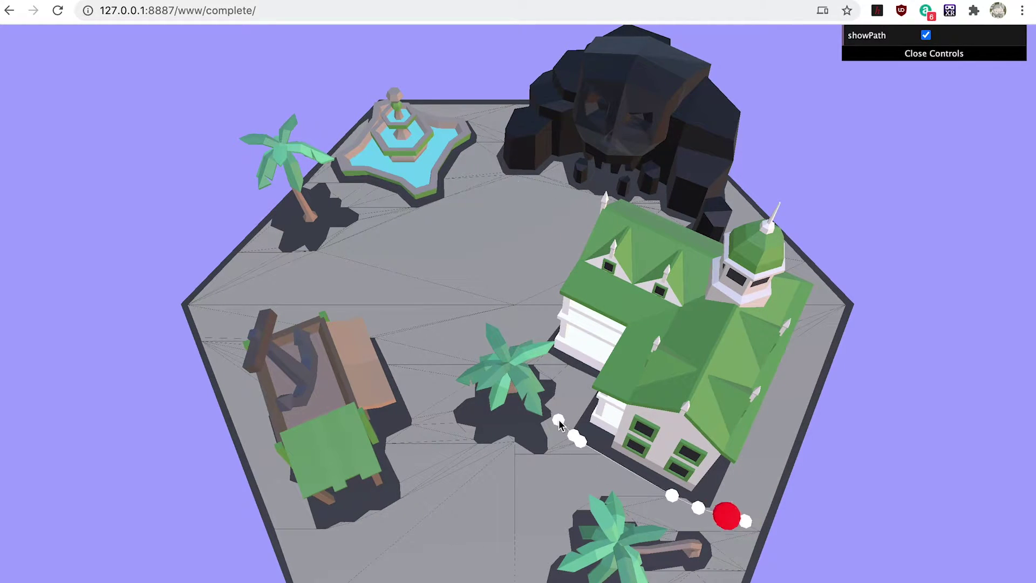
{"action": "left_click", "coordinate": [421, 435]}
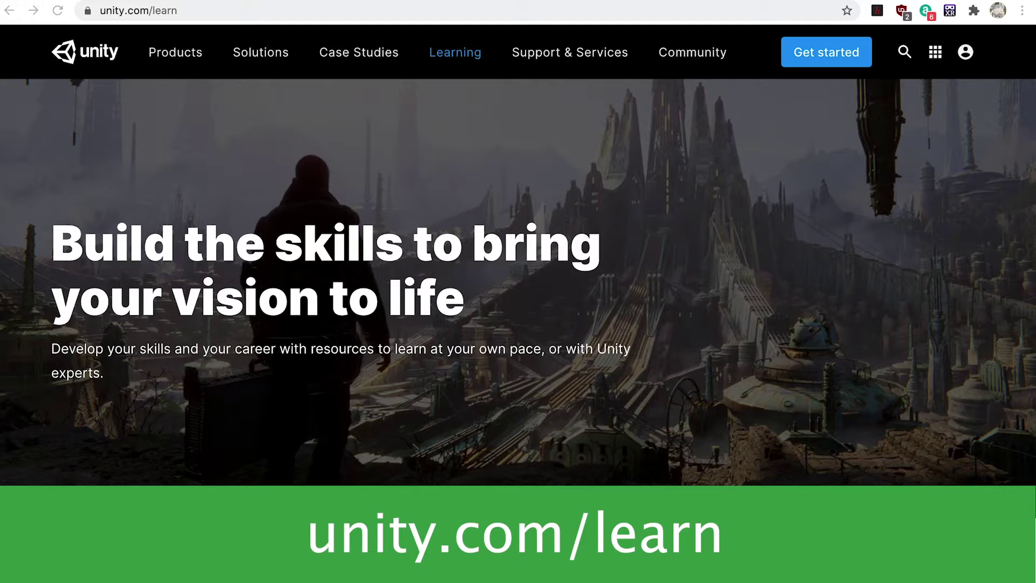
Scroll down the unity.com/learn page past the learning cards and student banner.
{"action": "scroll", "coordinate": [601, 402], "scroll_direction": "down", "scroll_amount": 4}
{"action": "scroll", "coordinate": [600, 402], "scroll_direction": "down", "scroll_amount": 6}
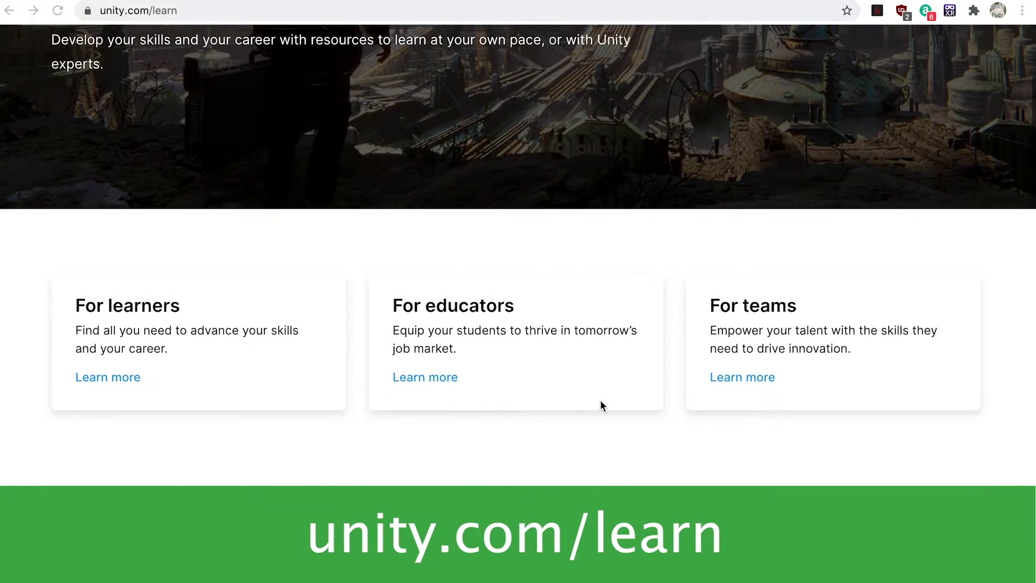
{"action": "scroll", "coordinate": [603, 406], "scroll_direction": "down", "scroll_amount": 12}
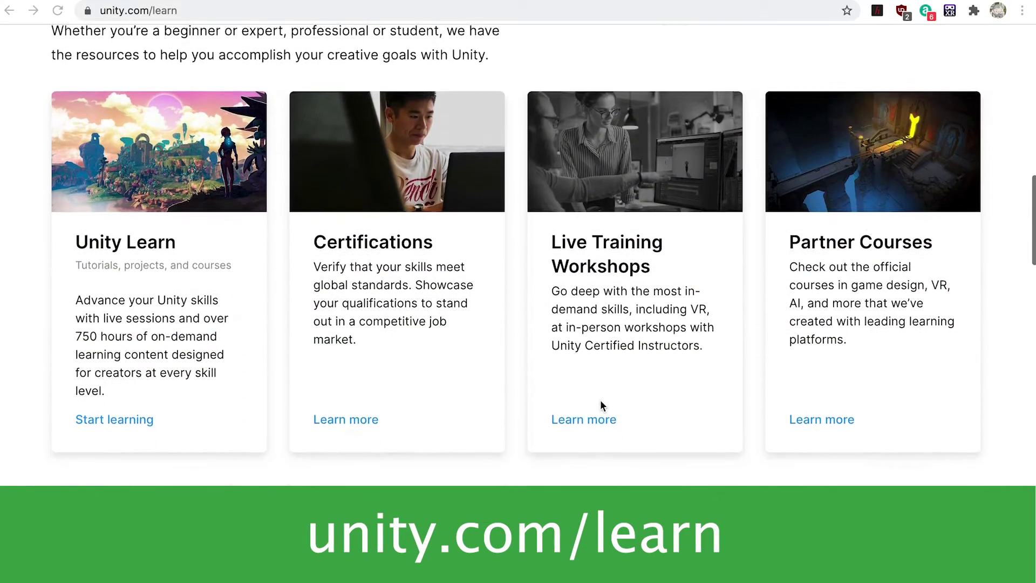
{"action": "scroll", "coordinate": [602, 406], "scroll_direction": "down", "scroll_amount": 9}
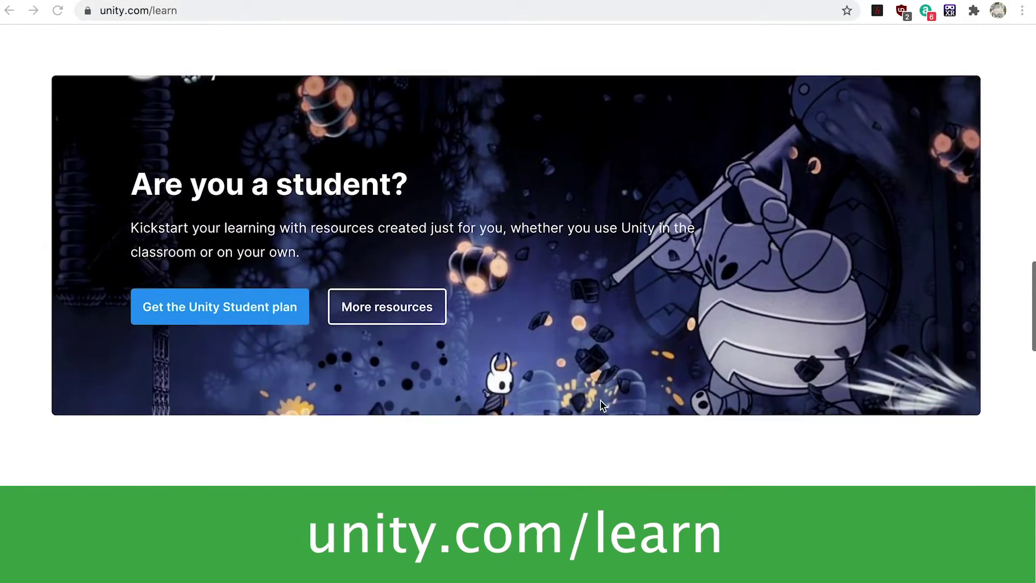
{"action": "scroll", "coordinate": [600, 402], "scroll_direction": "down", "scroll_amount": 10}
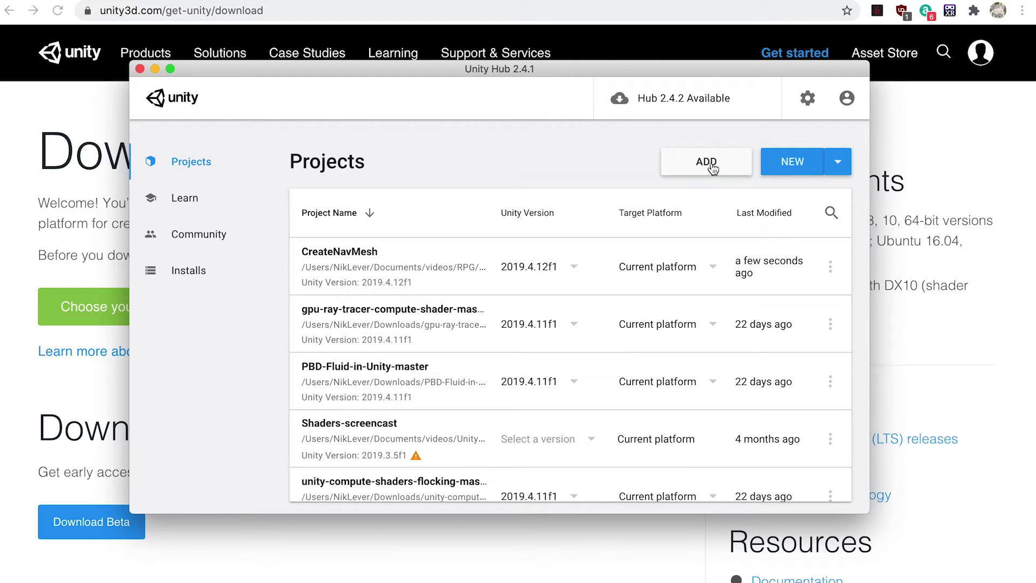
Add the pathfinding/unity/CreateNavMesh folder as a Unity Hub project and open it.
{"action": "left_click", "coordinate": [706, 160]}
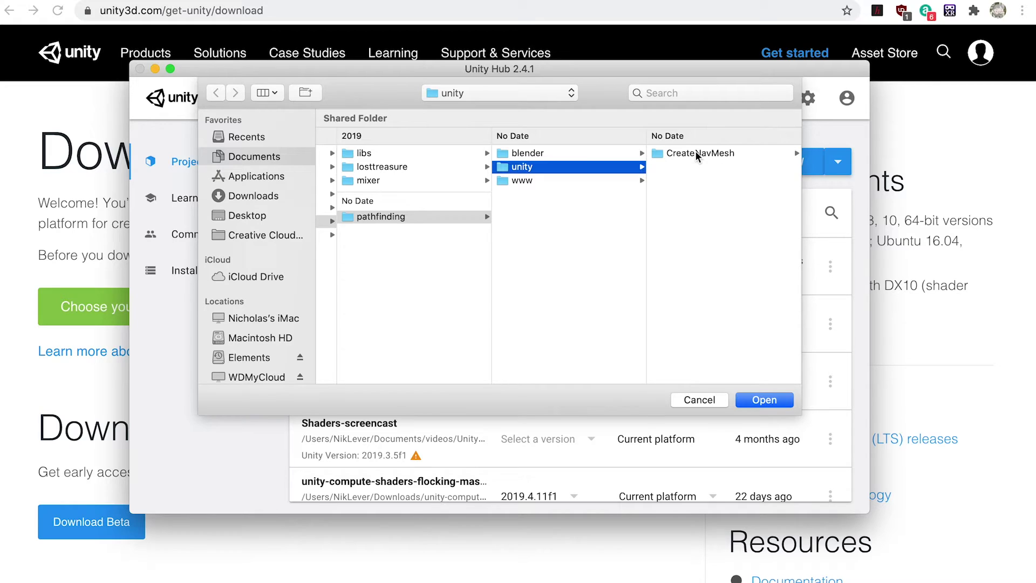
{"action": "left_click", "coordinate": [694, 153]}
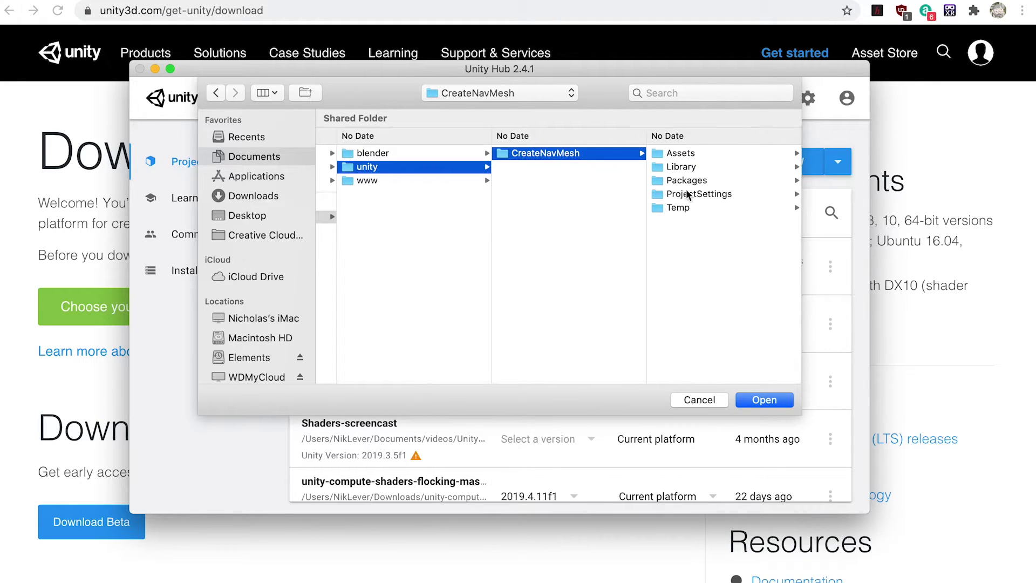
{"action": "left_click", "coordinate": [764, 399]}
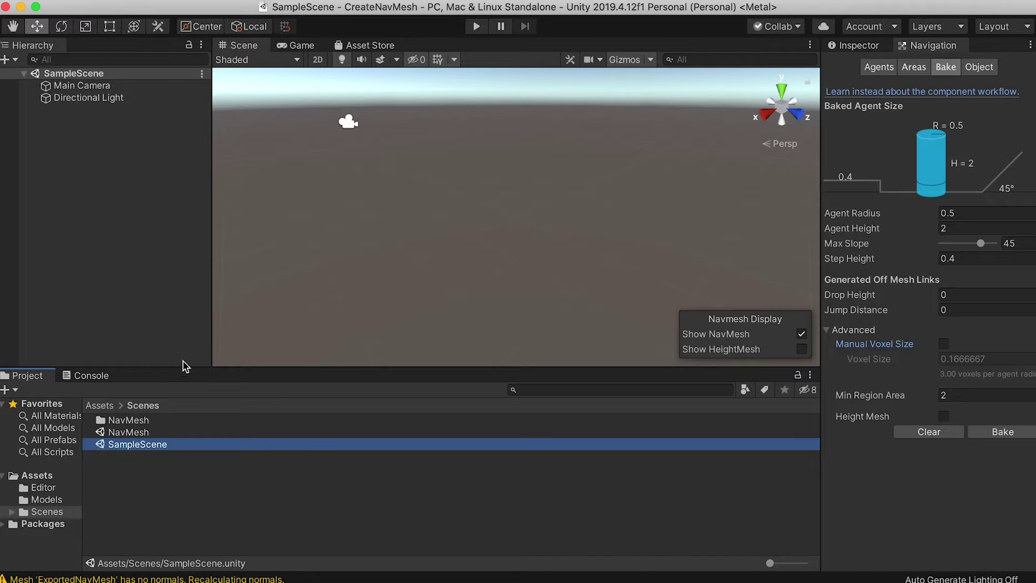
Open the NavMesh scene and expand hextile in the Hierarchy to show its child meshes.
{"action": "double_click", "coordinate": [128, 432]}
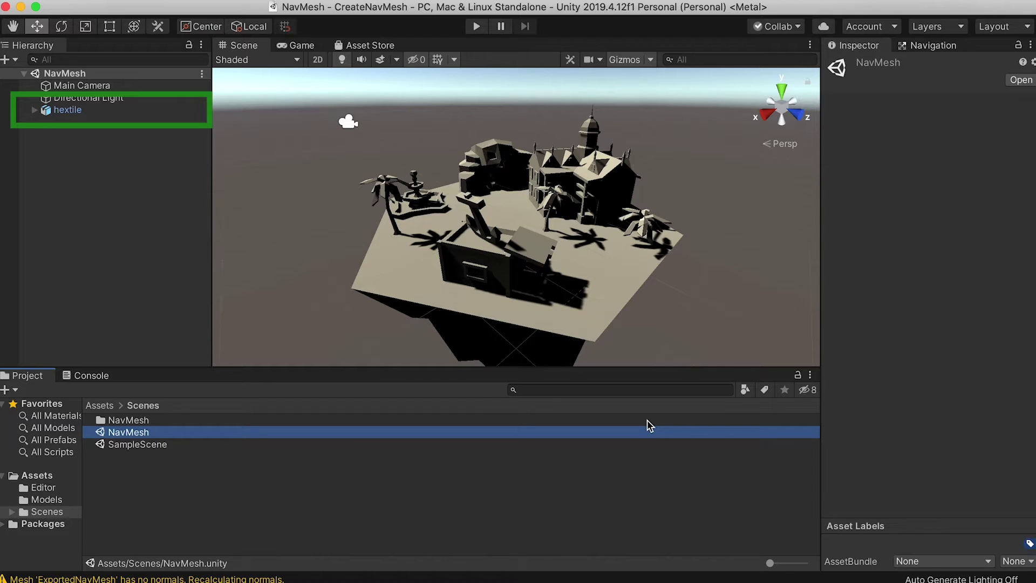
{"action": "left_click", "coordinate": [34, 110]}
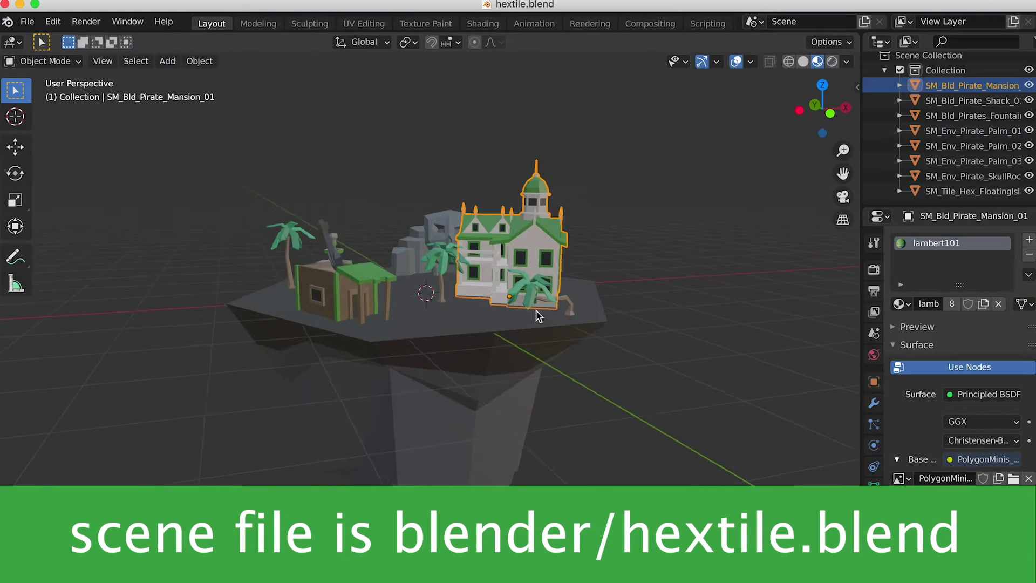
Orbit the view to look down on the hextile island.
{"action": "middle_click_drag", "start_coordinate": [536, 310], "coordinate": [533, 358]}
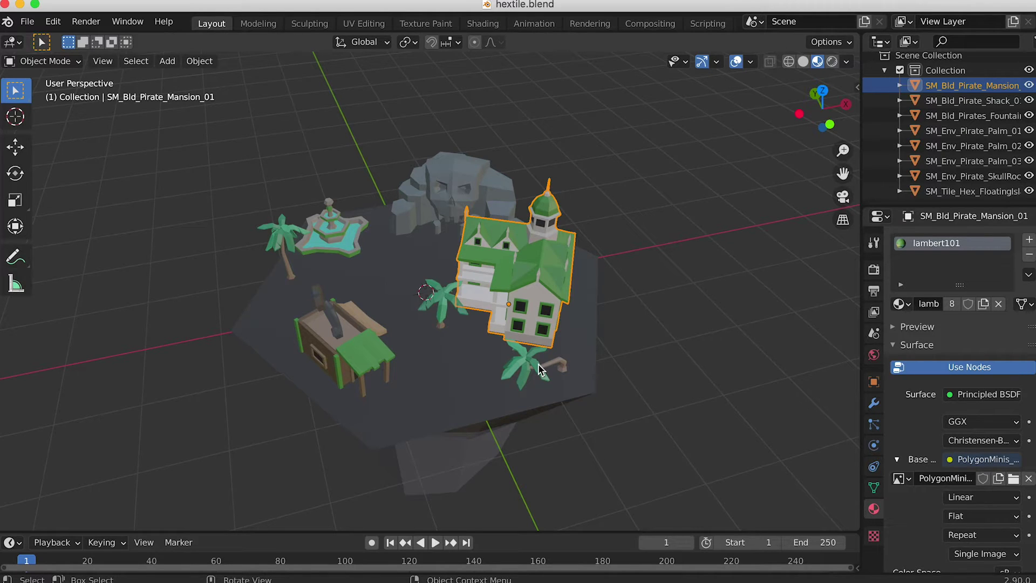
Start exporting the island scene as FBX.
{"action": "left_click", "coordinate": [27, 21]}
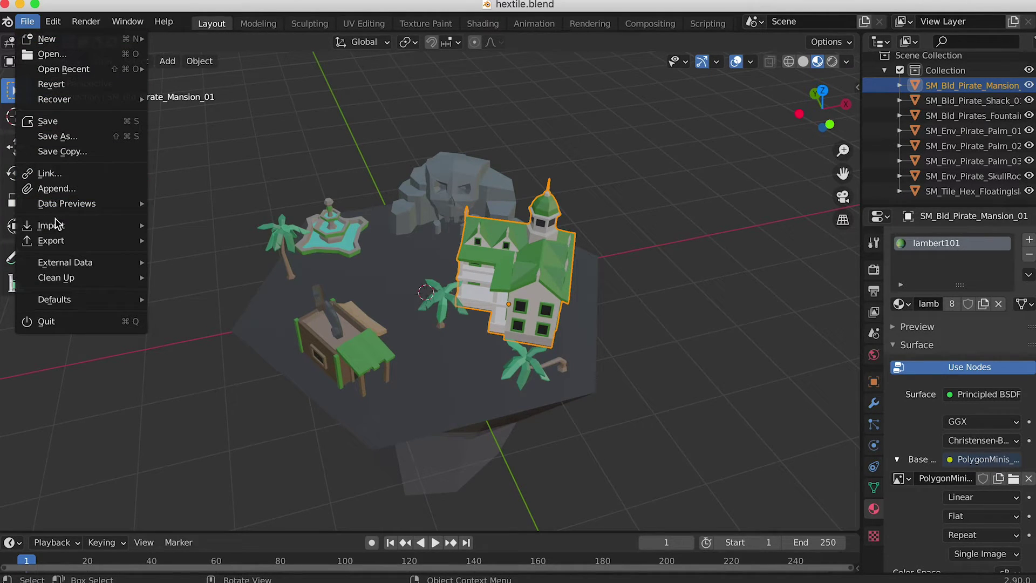
{"action": "mouse_move", "coordinate": [62, 240]}
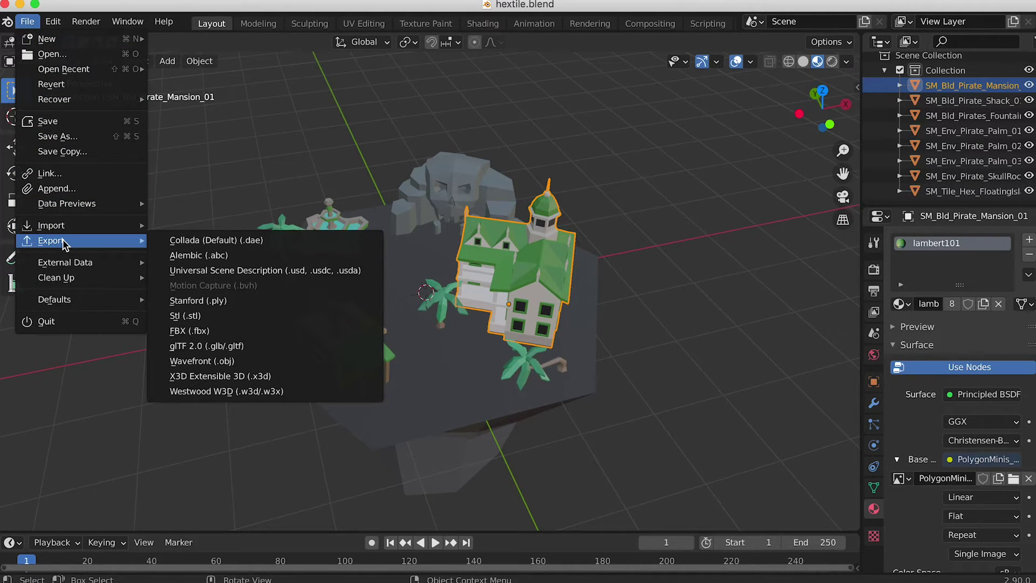
{"action": "left_click", "coordinate": [197, 331]}
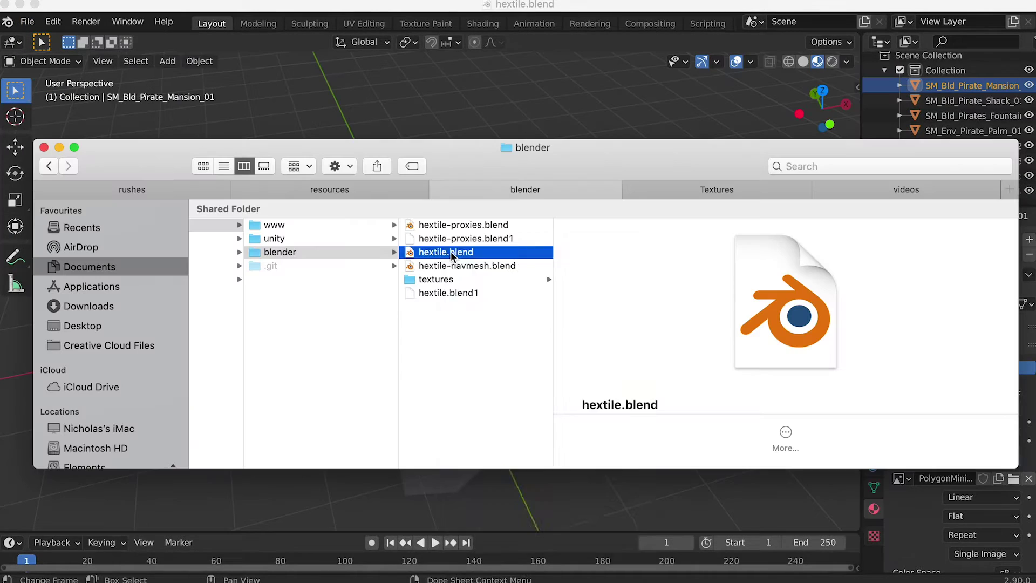
Copy hextile.blend and paste it into unity/CreateNavMesh/Assets/Models.
{"action": "right_click", "coordinate": [453, 254]}
{"action": "key", "text": "Escape"}
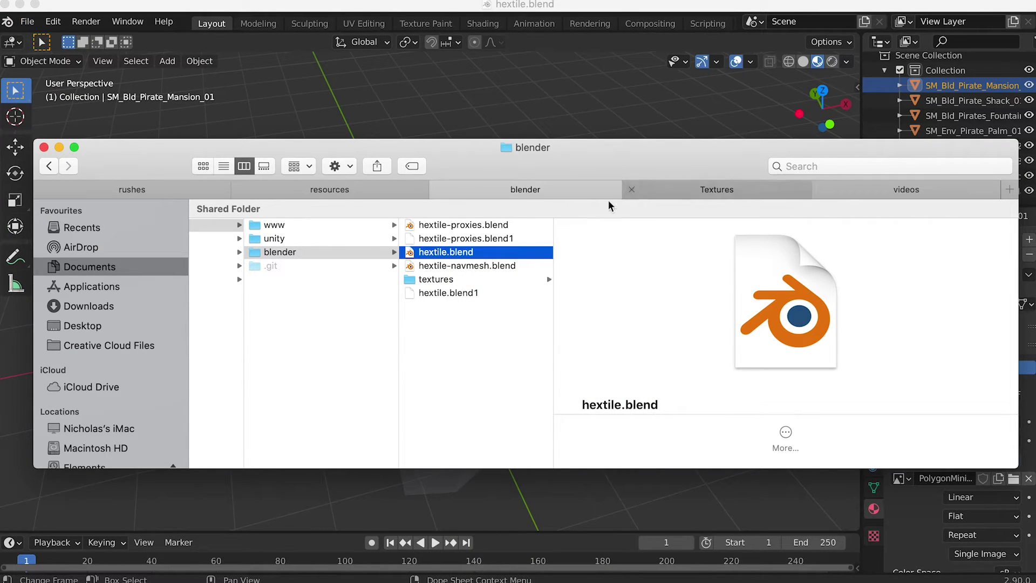
{"action": "left_click", "coordinate": [274, 238]}
{"action": "left_click", "coordinate": [441, 226]}
{"action": "left_click", "coordinate": [588, 279]}
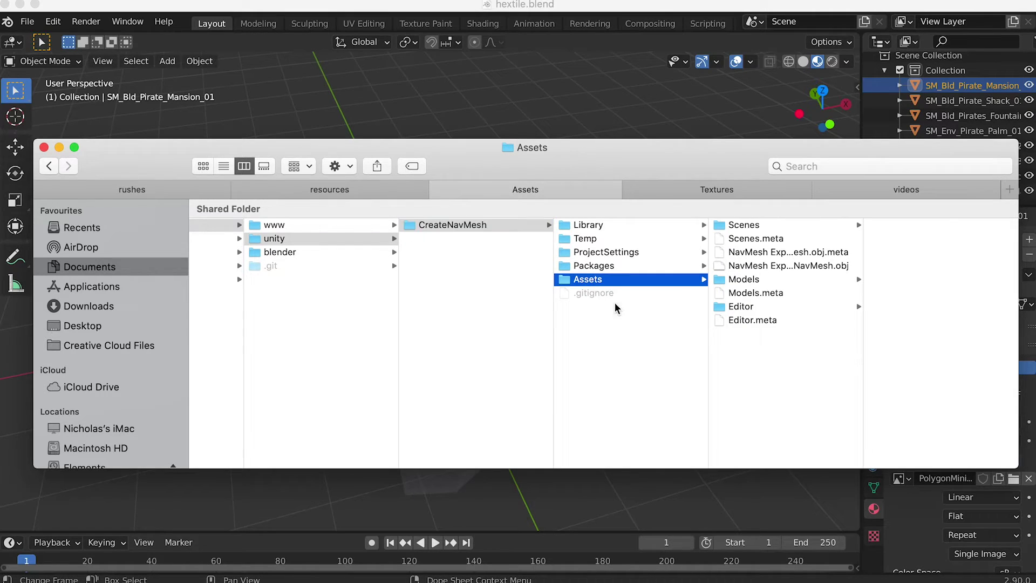
{"action": "left_click", "coordinate": [743, 279]}
{"action": "right_click", "coordinate": [936, 278]}
{"action": "left_click", "coordinate": [951, 328]}
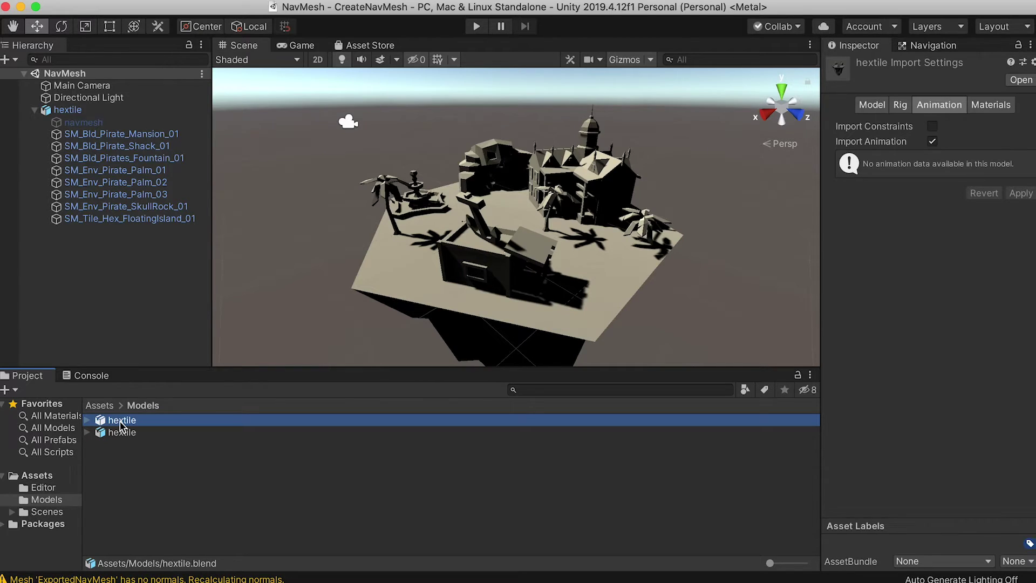
Expand the hextile model in the Project panel to list its parts.
{"action": "key", "text": "Right"}
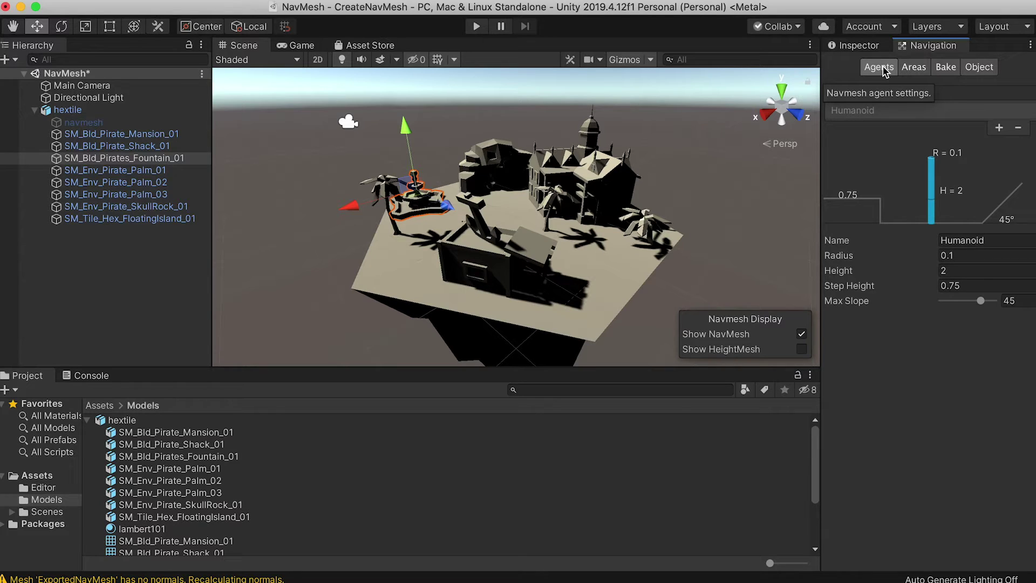
Check navigation areas and settings for the mansion, shack, fountain, three palms, skull rock and floating tile.
{"action": "left_click", "coordinate": [914, 67]}
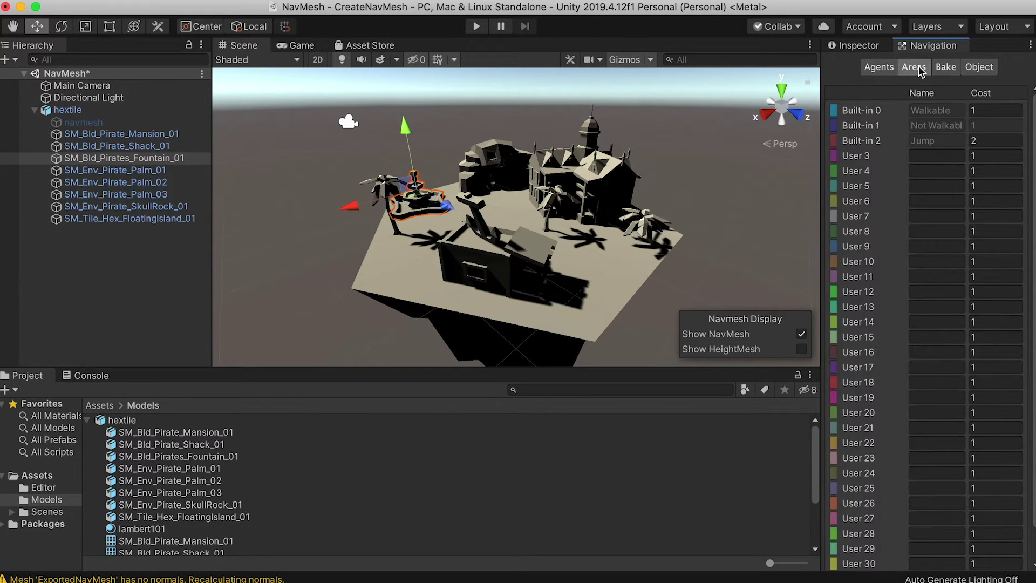
{"action": "left_click", "coordinate": [978, 68]}
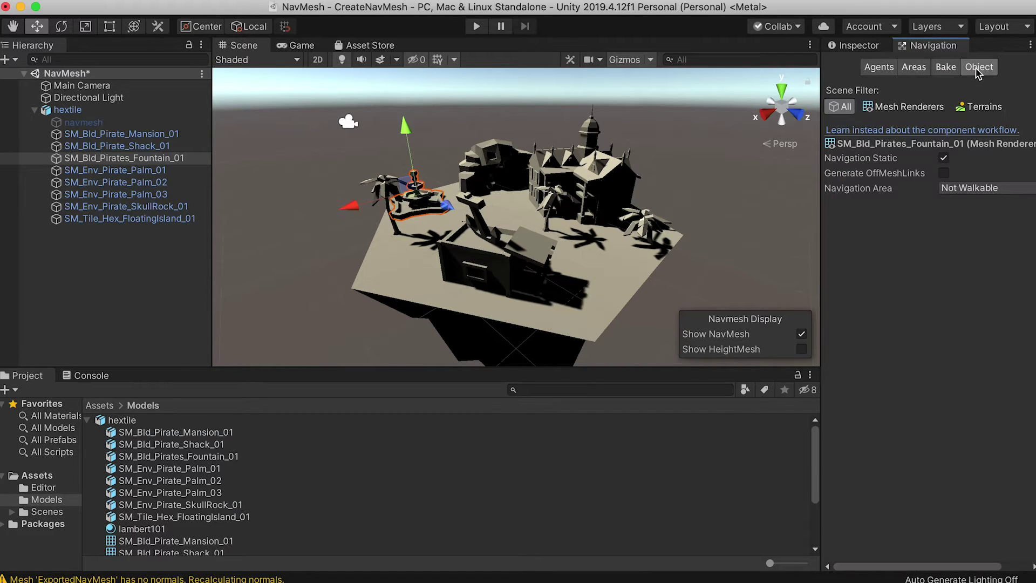
{"action": "left_click", "coordinate": [139, 136]}
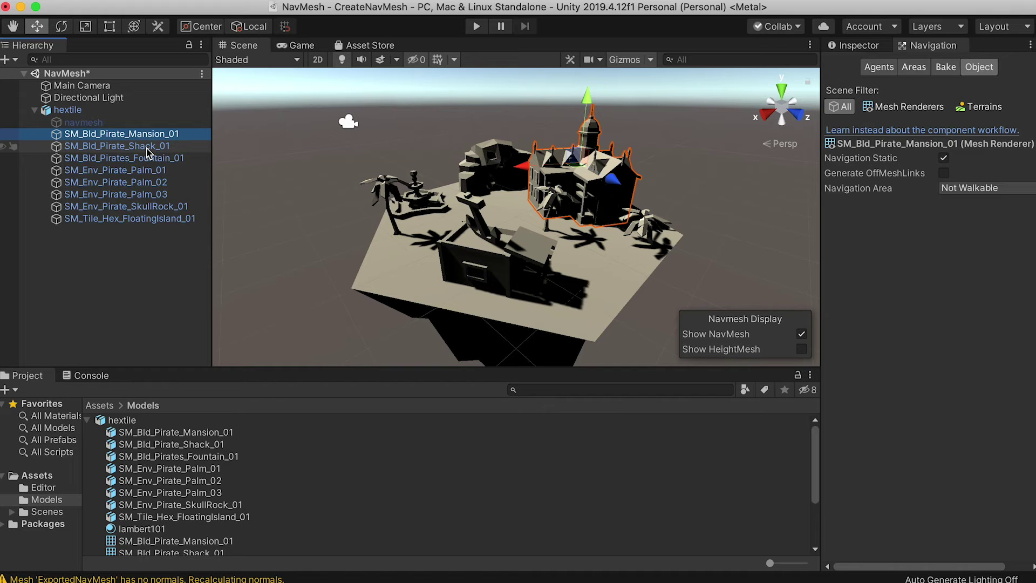
{"action": "left_click", "coordinate": [151, 146]}
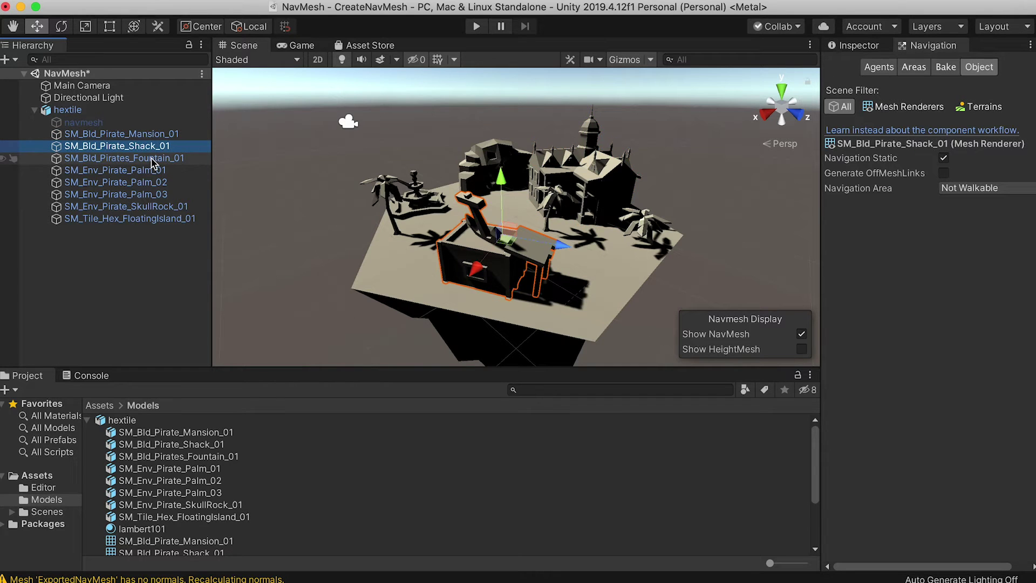
{"action": "left_click", "coordinate": [151, 159]}
{"action": "left_click", "coordinate": [151, 172]}
{"action": "left_click", "coordinate": [153, 182]}
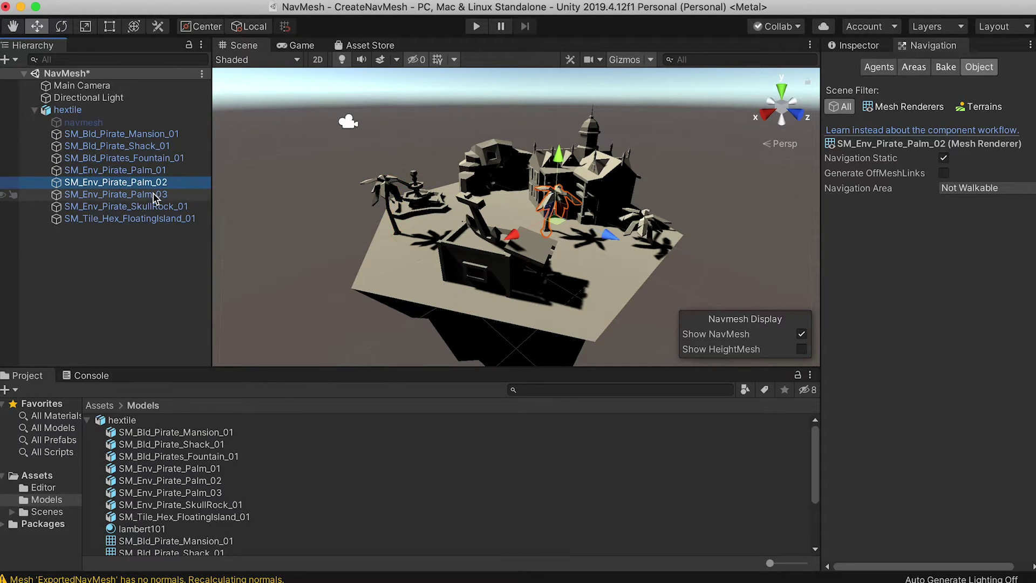
{"action": "left_click", "coordinate": [156, 195]}
{"action": "left_click", "coordinate": [159, 208]}
{"action": "left_click", "coordinate": [160, 218]}
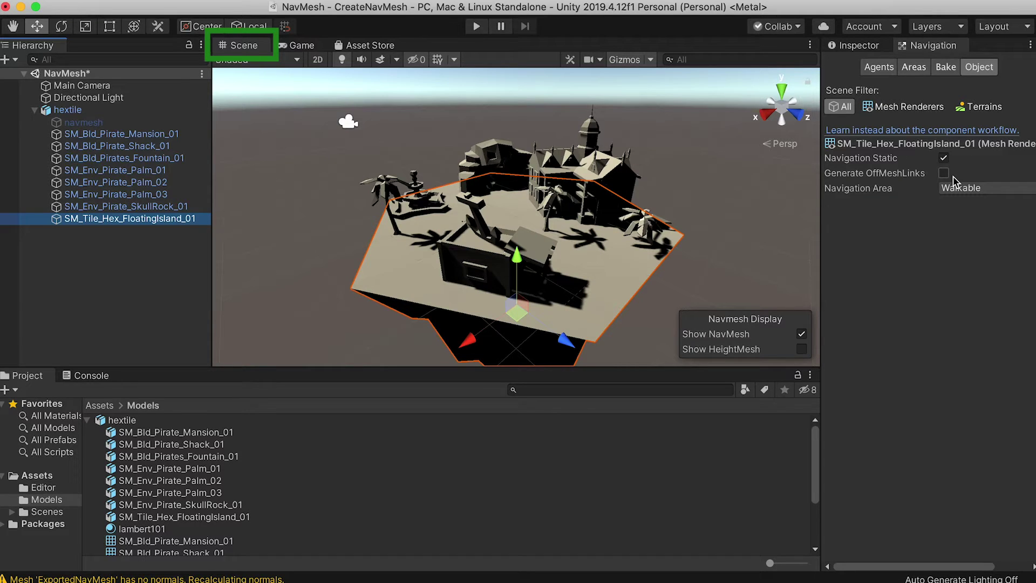
Bake the island navmesh with agent radius 0.05 and step height 0.4.
{"action": "left_click", "coordinate": [945, 69]}
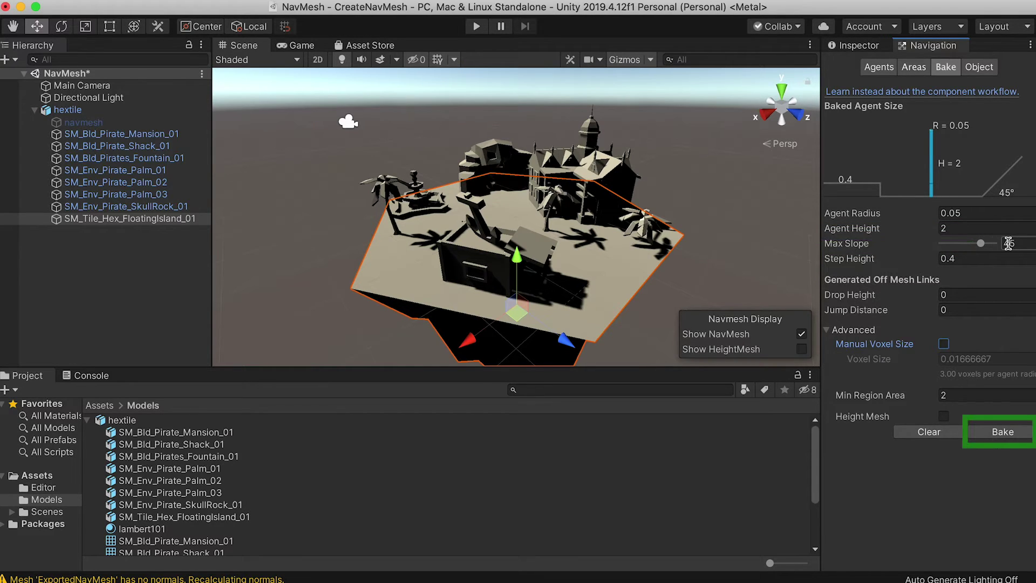
{"action": "left_click", "coordinate": [999, 432]}
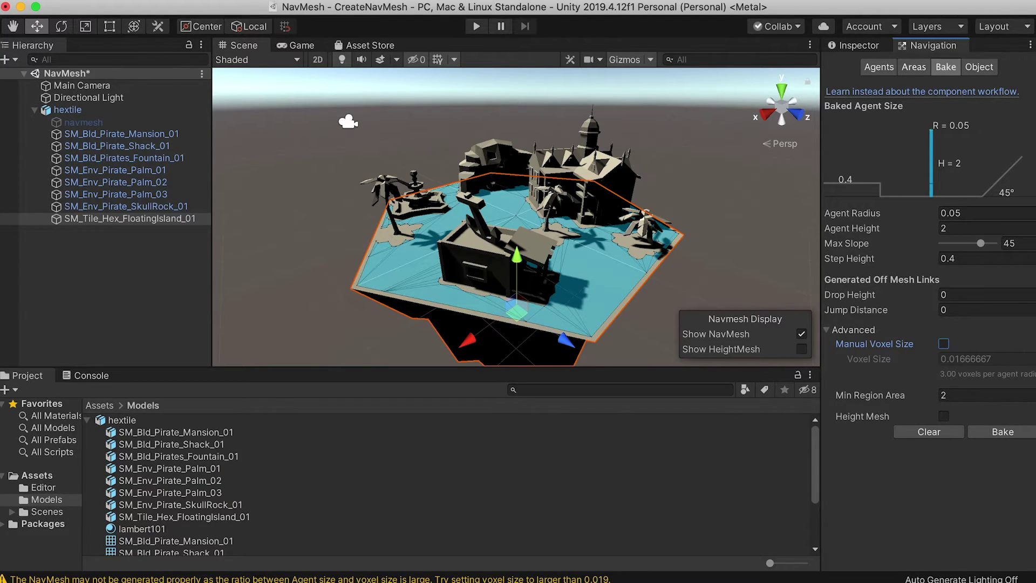
Check the ExportNavMeshToObj.cs editor script, then select and rotate the NavMesh Exported NavMesh preview.
{"action": "key", "text": "super+Tab"}
{"action": "left_click", "coordinate": [734, 306]}
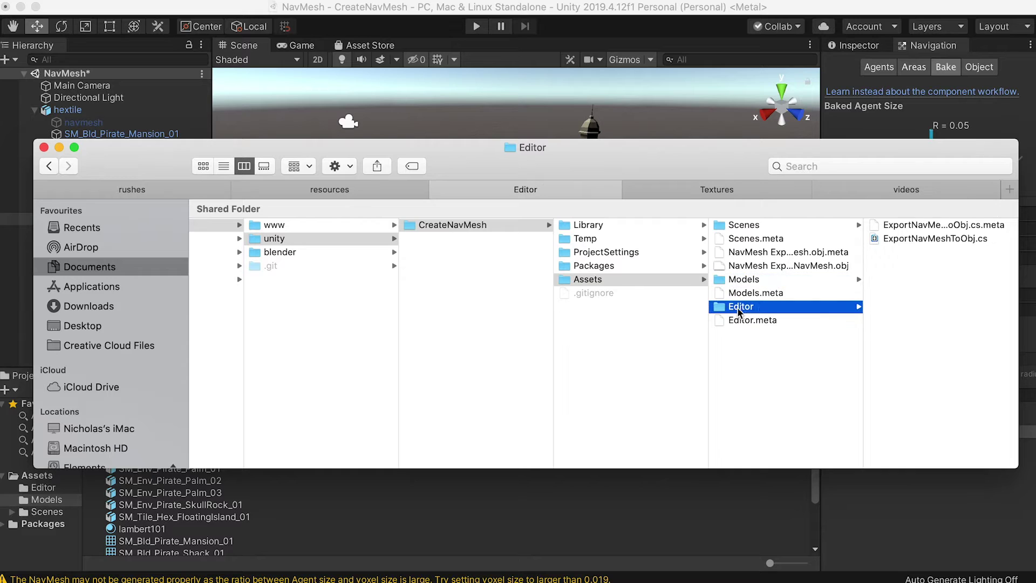
{"action": "left_click", "coordinate": [938, 238]}
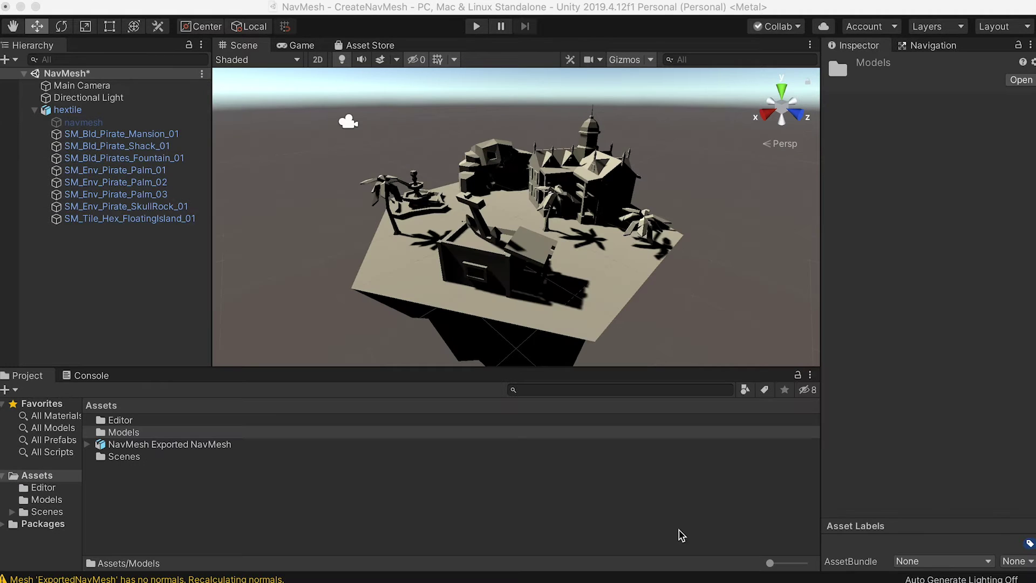
{"action": "left_click", "coordinate": [151, 447]}
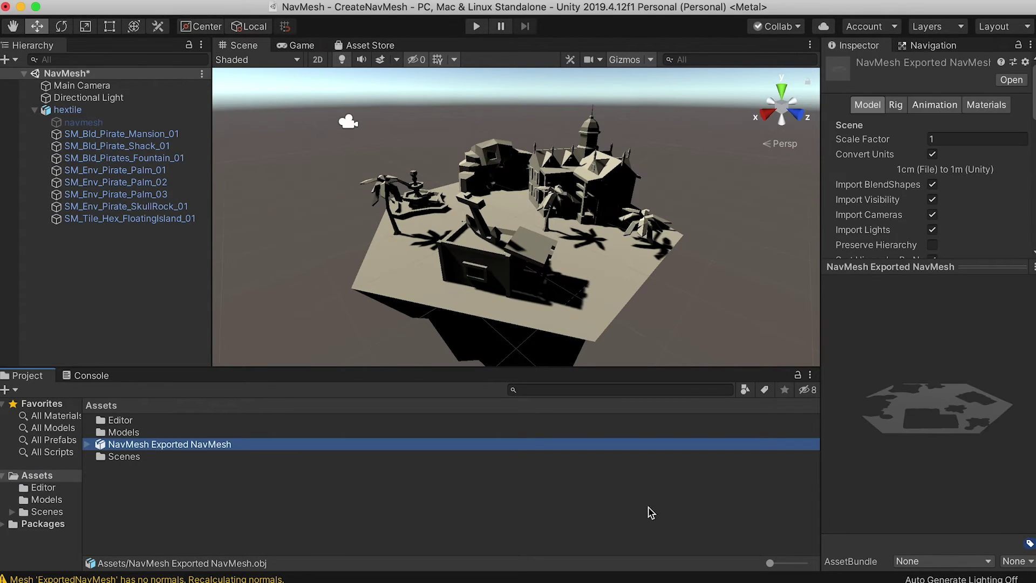
{"action": "mouse_move", "coordinate": [931, 501]}
{"action": "left_mouse_down"}
{"action": "mouse_move", "coordinate": [893, 493]}
{"action": "mouse_move", "coordinate": [919, 501]}
{"action": "left_mouse_up"}
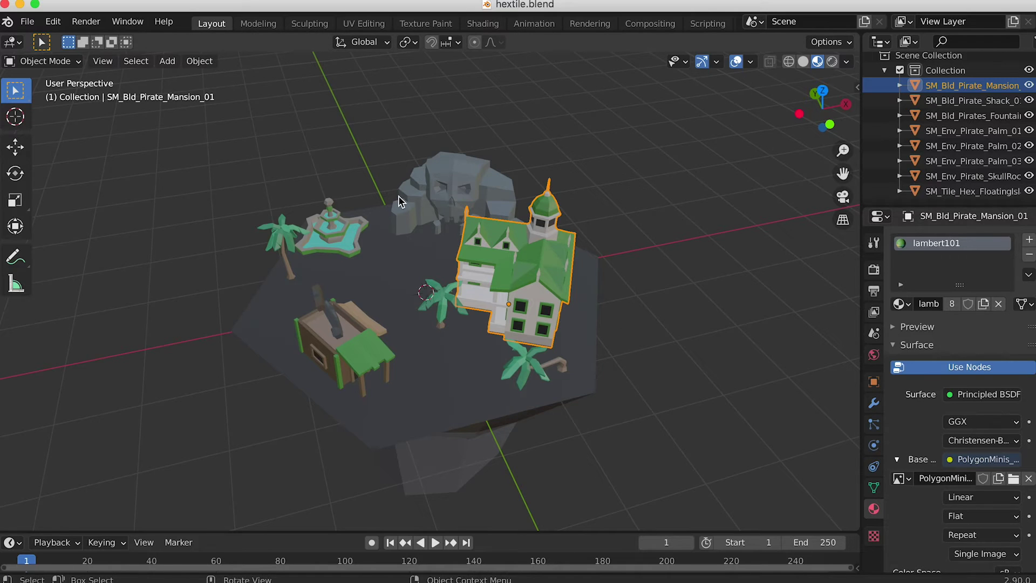
Import NavMesh Exported NavMesh.obj from the Unity Assets folder as a Wavefront OBJ.
{"action": "left_click", "coordinate": [28, 22]}
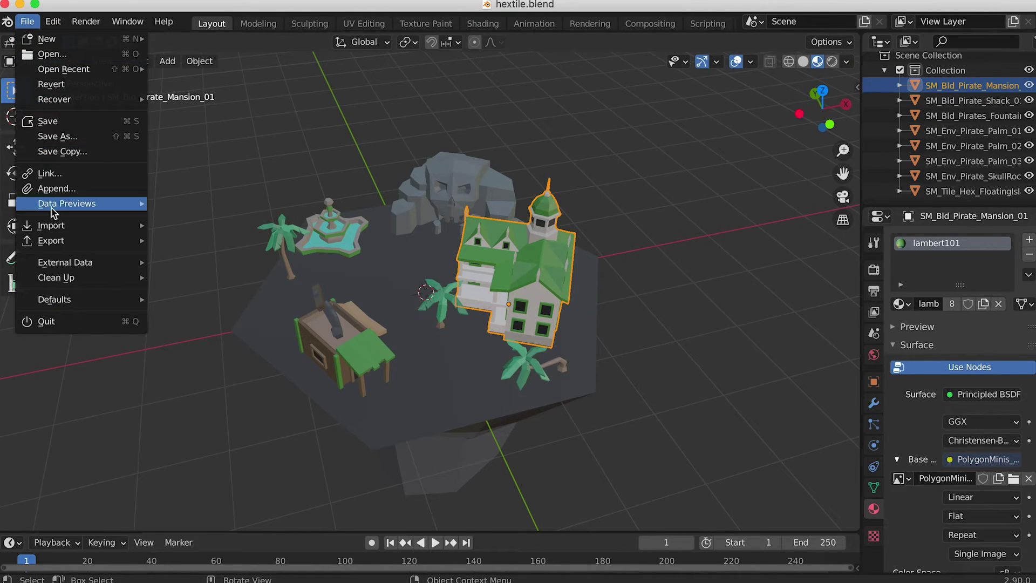
{"action": "mouse_move", "coordinate": [57, 225]}
{"action": "left_click", "coordinate": [231, 346]}
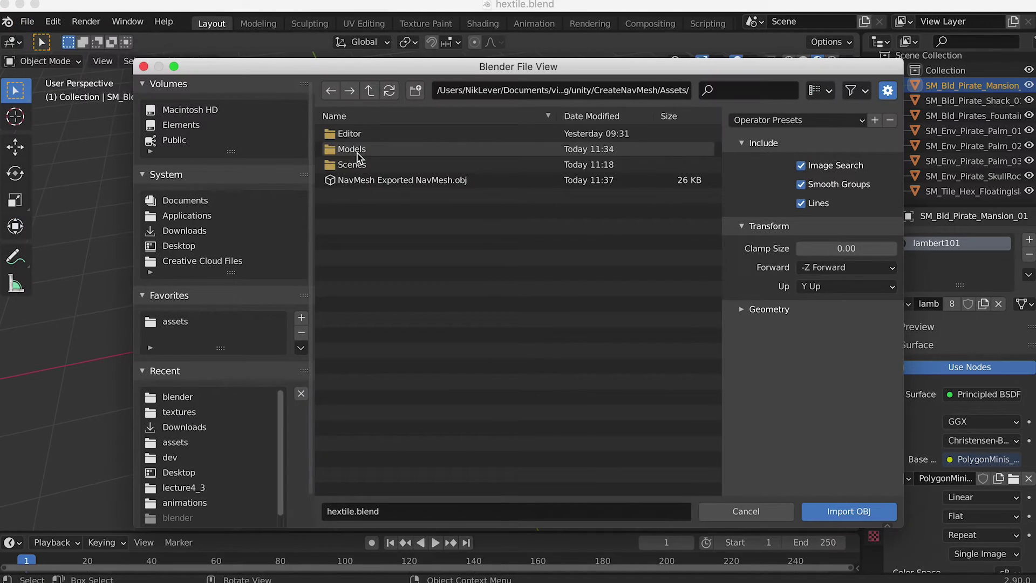
{"action": "left_click", "coordinate": [377, 180]}
{"action": "left_click", "coordinate": [840, 508]}
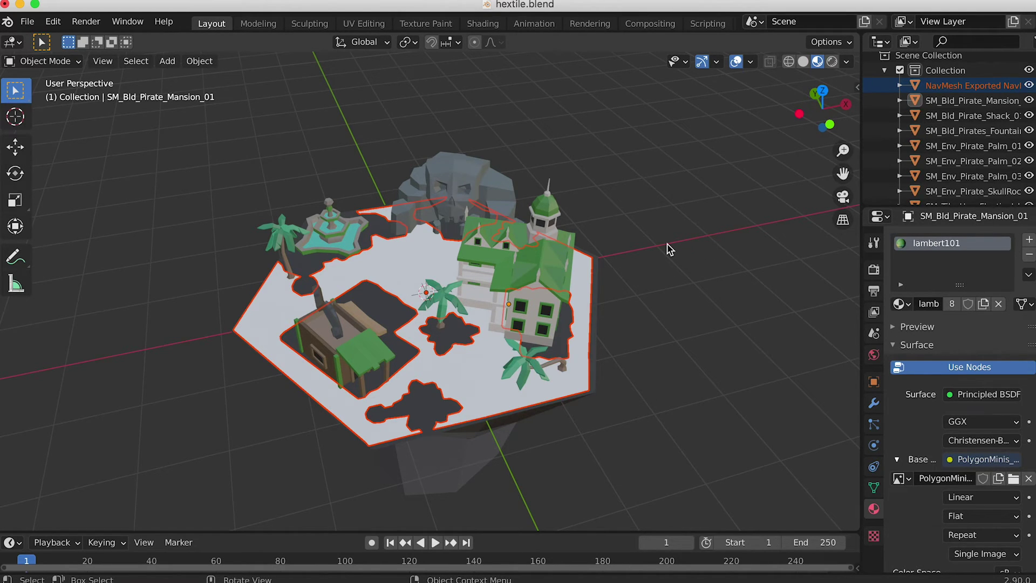
In top view, mirror the navmesh with an X scale of -1, then move it onto the island.
{"action": "key", "text": "Tab"}
{"action": "key", "text": "KP_7"}
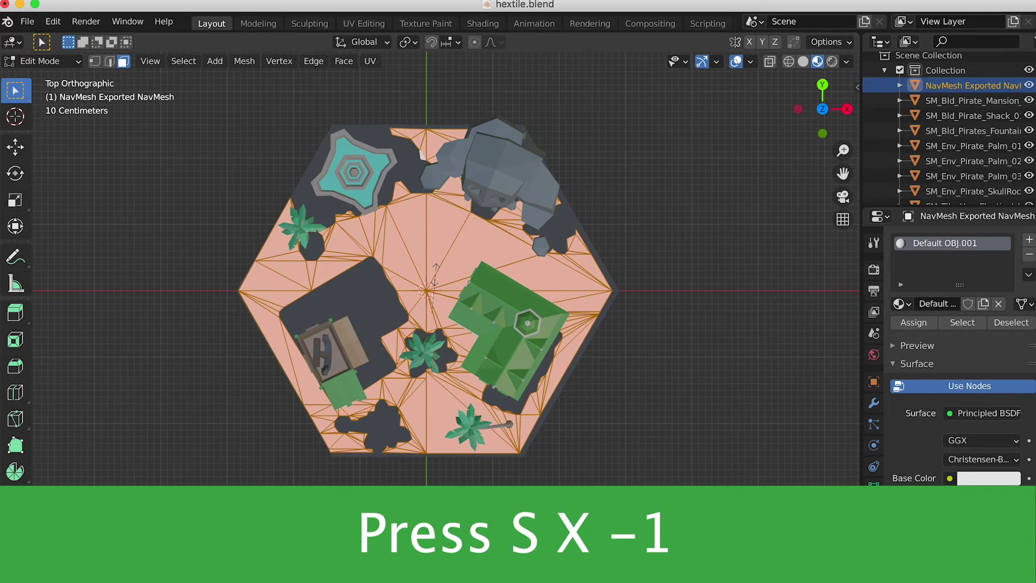
{"action": "type", "text": "sx"}
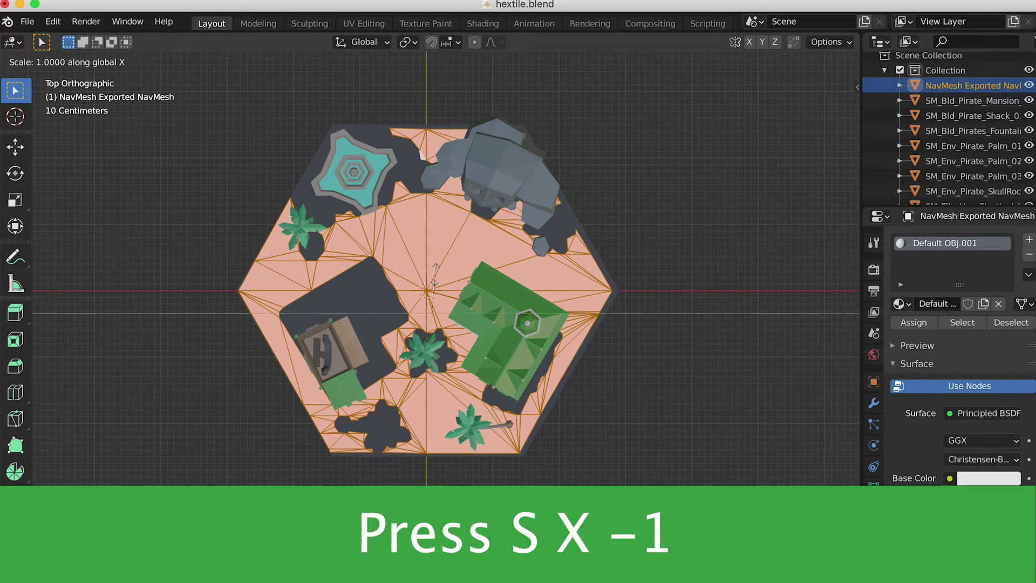
{"action": "type", "text": "-1"}
{"action": "key", "text": "Return"}
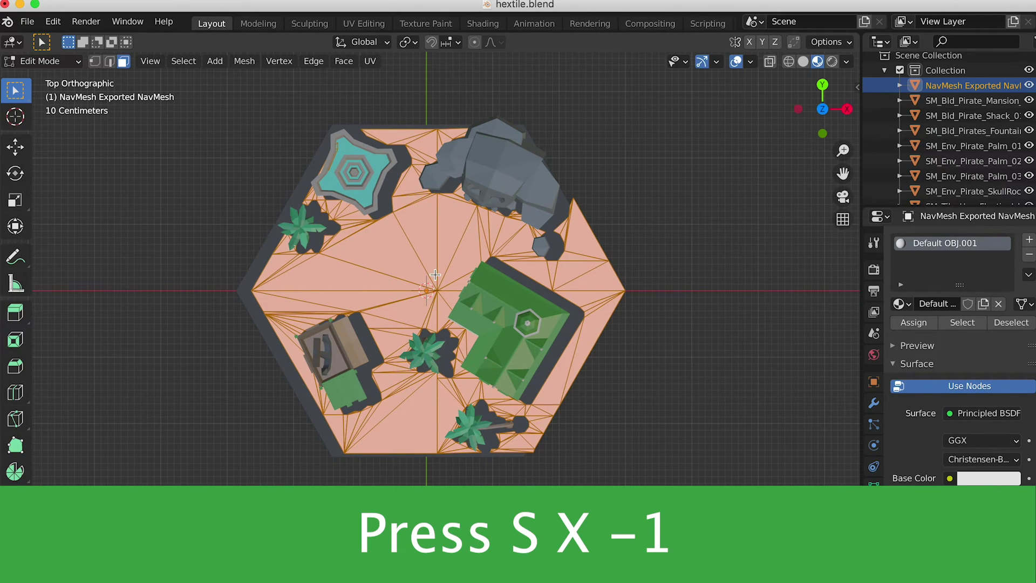
{"action": "key", "text": "g"}
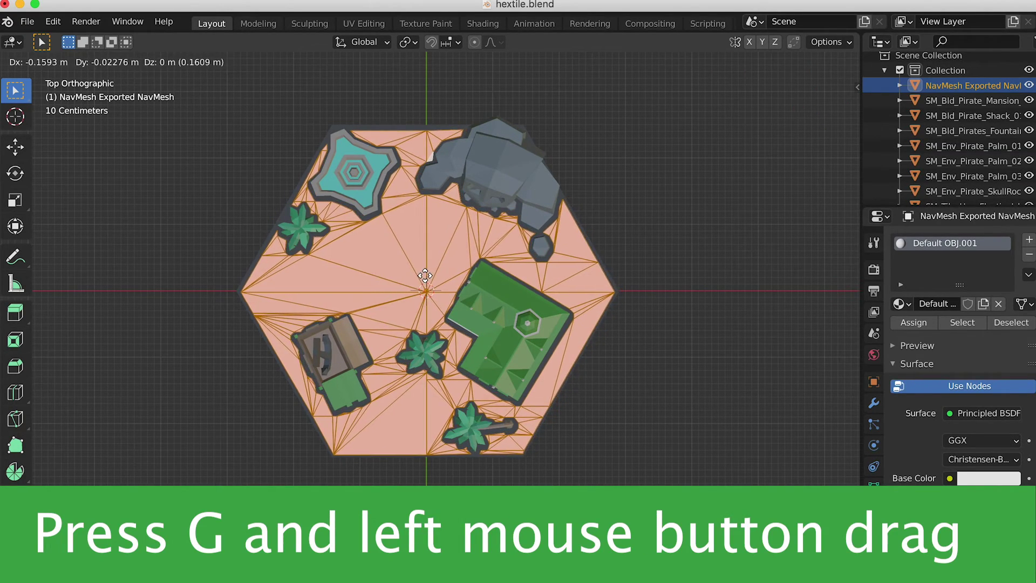
{"action": "left_click", "coordinate": [425, 275]}
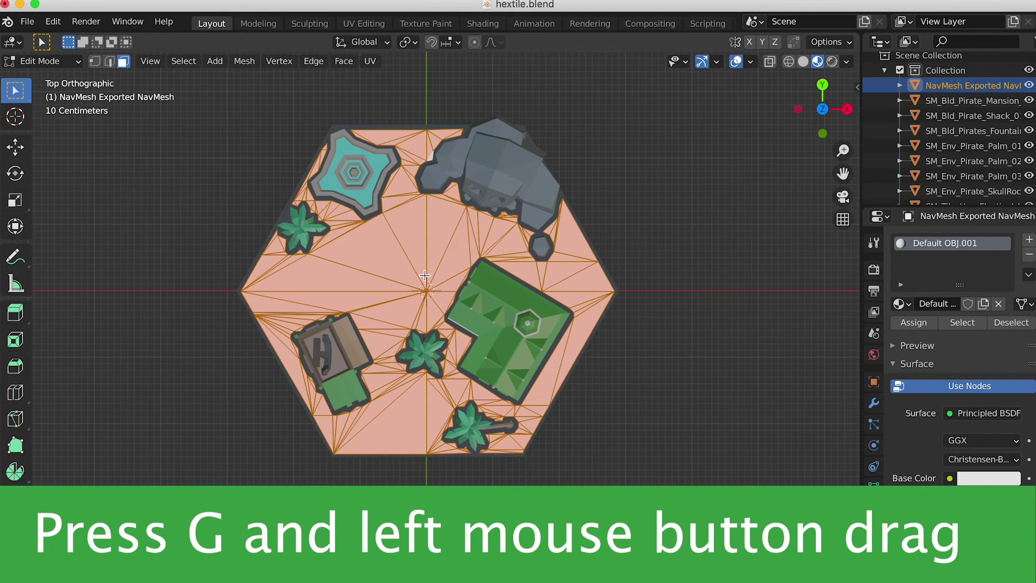
{"action": "scroll", "coordinate": [965, 463], "scroll_direction": "down", "scroll_amount": 15}
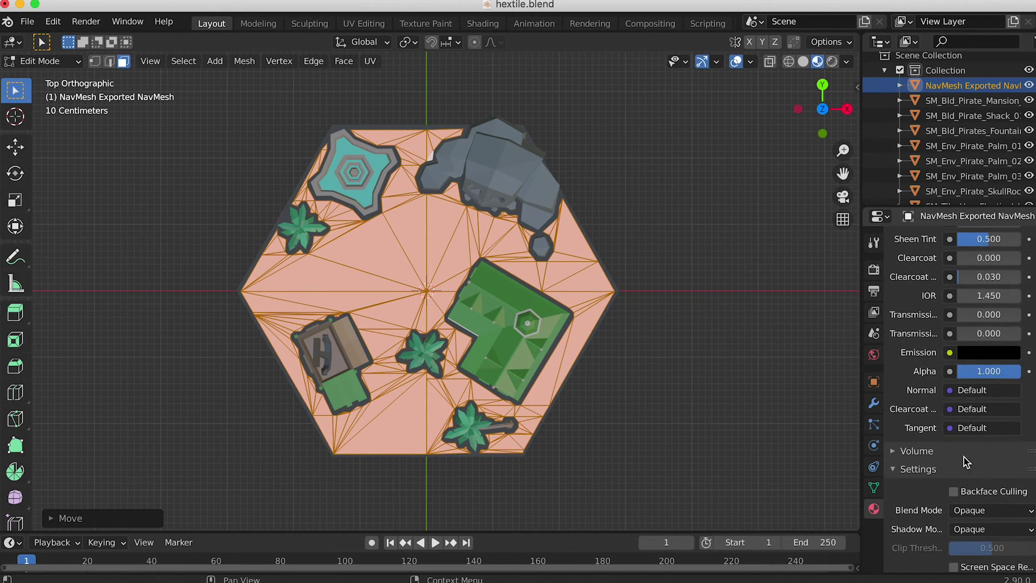
Enable Backface Culling on the navmesh material and flip the navmesh normals.
{"action": "left_click", "coordinate": [953, 491]}
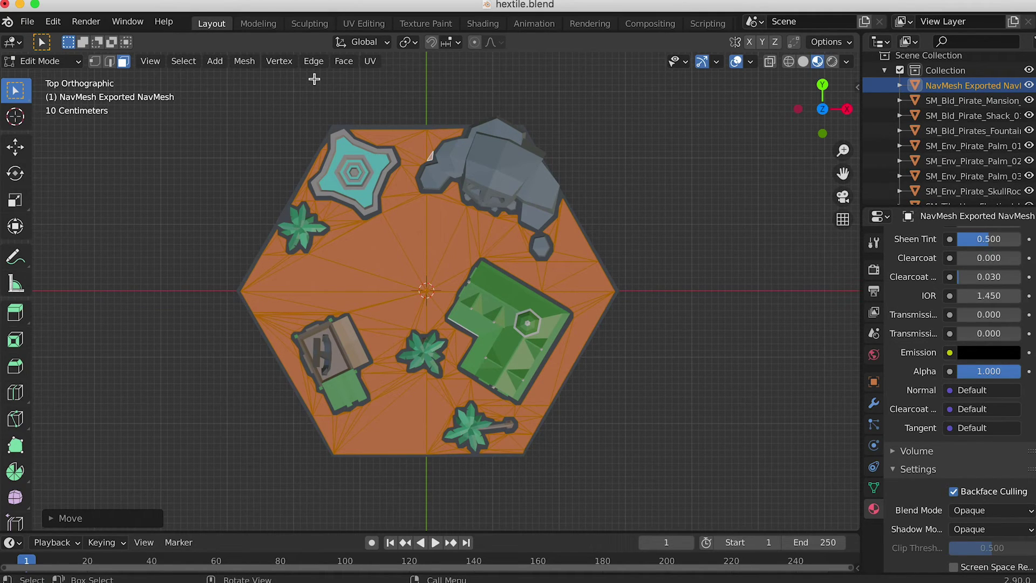
{"action": "left_click", "coordinate": [243, 61]}
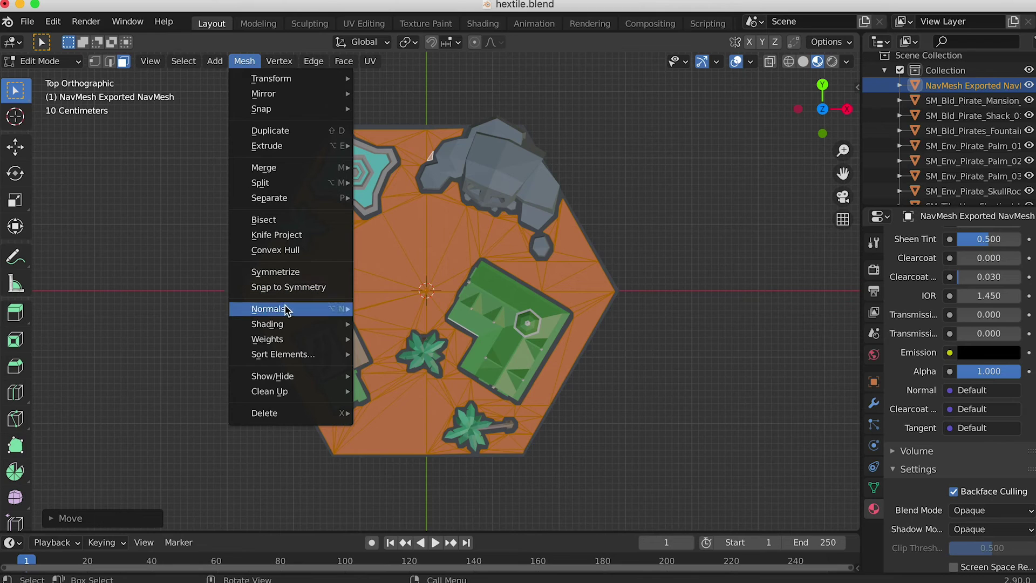
{"action": "mouse_move", "coordinate": [286, 310]}
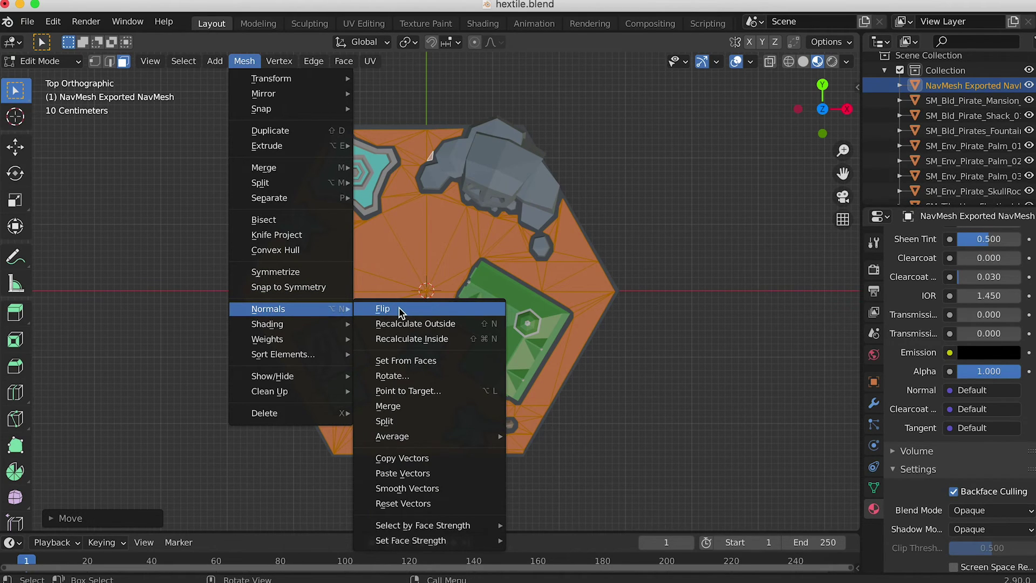
{"action": "left_click", "coordinate": [400, 312]}
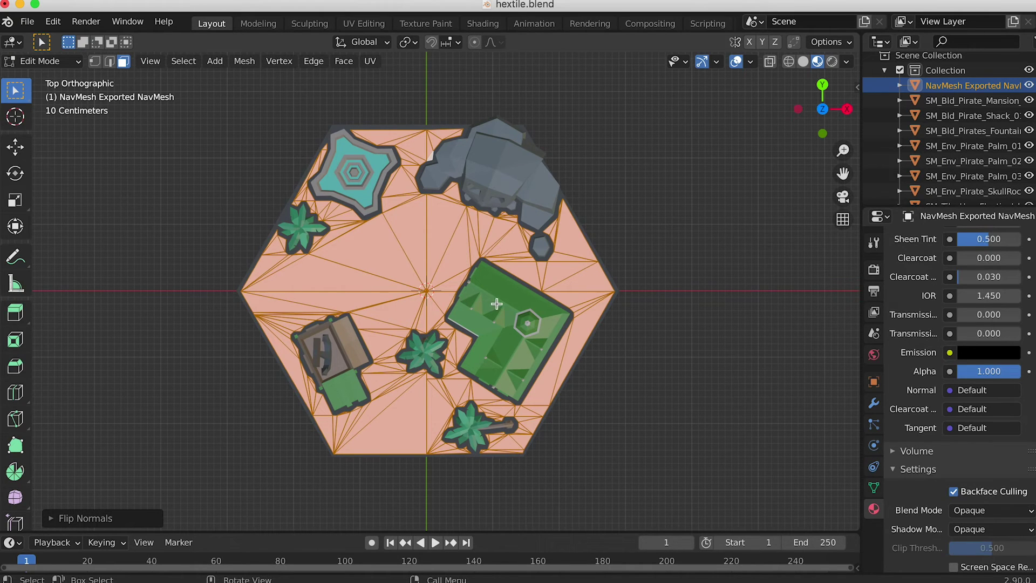
Start a glTF 2.0 export and set the Geometry images format to JPEG.
{"action": "left_click", "coordinate": [27, 21]}
{"action": "mouse_move", "coordinate": [69, 242]}
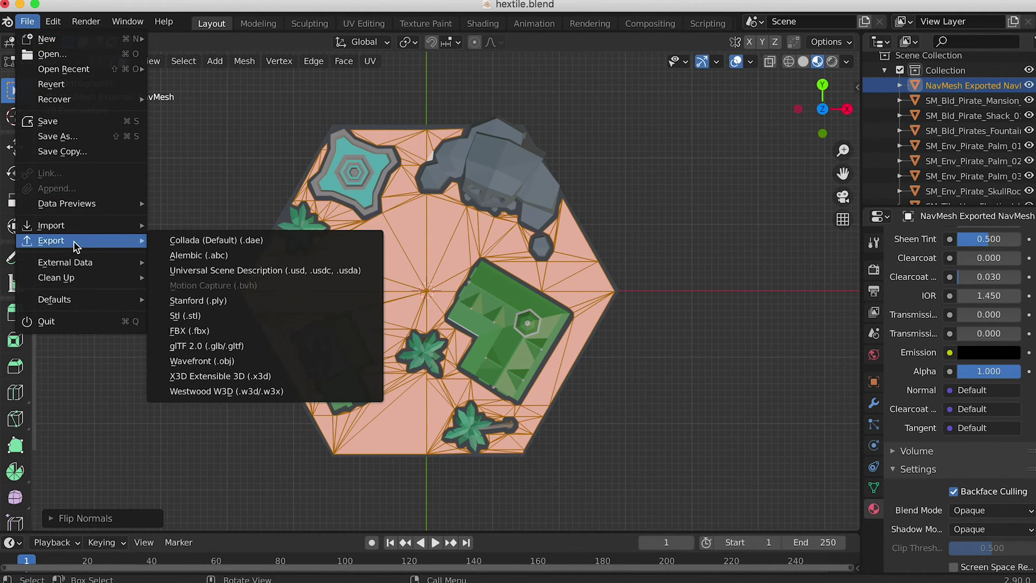
{"action": "left_click", "coordinate": [230, 348]}
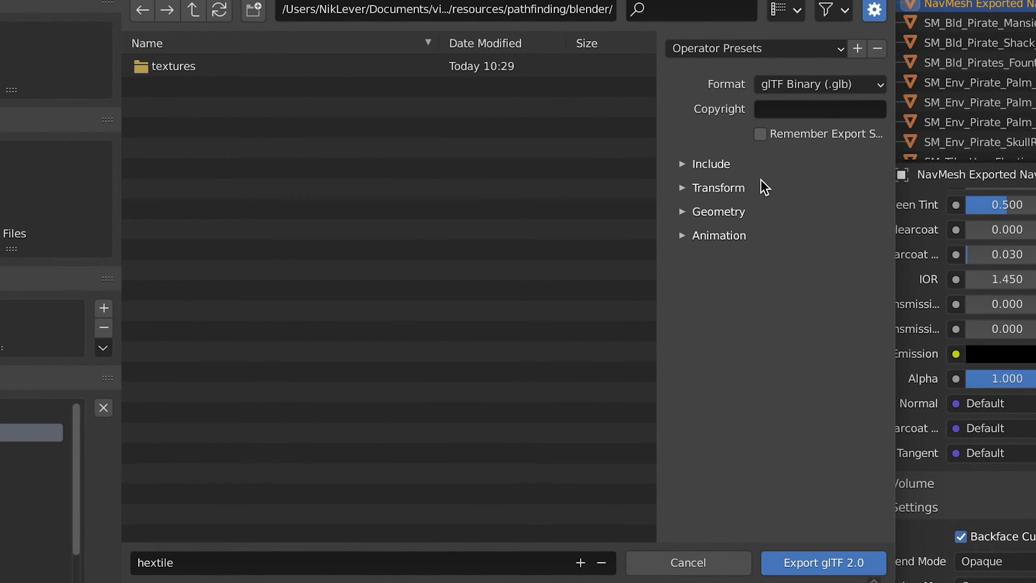
{"action": "left_click", "coordinate": [683, 165]}
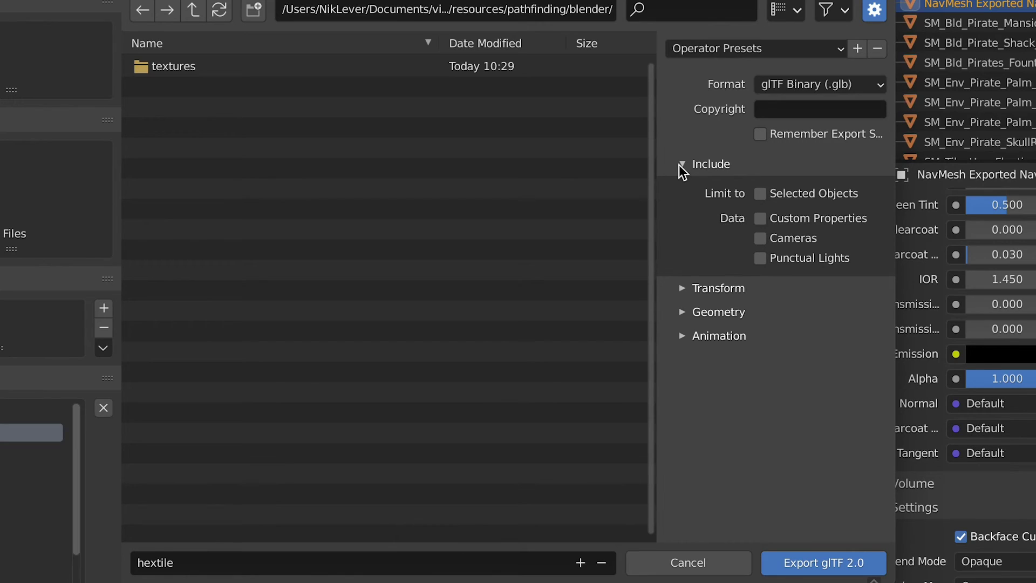
{"action": "left_click", "coordinate": [679, 164]}
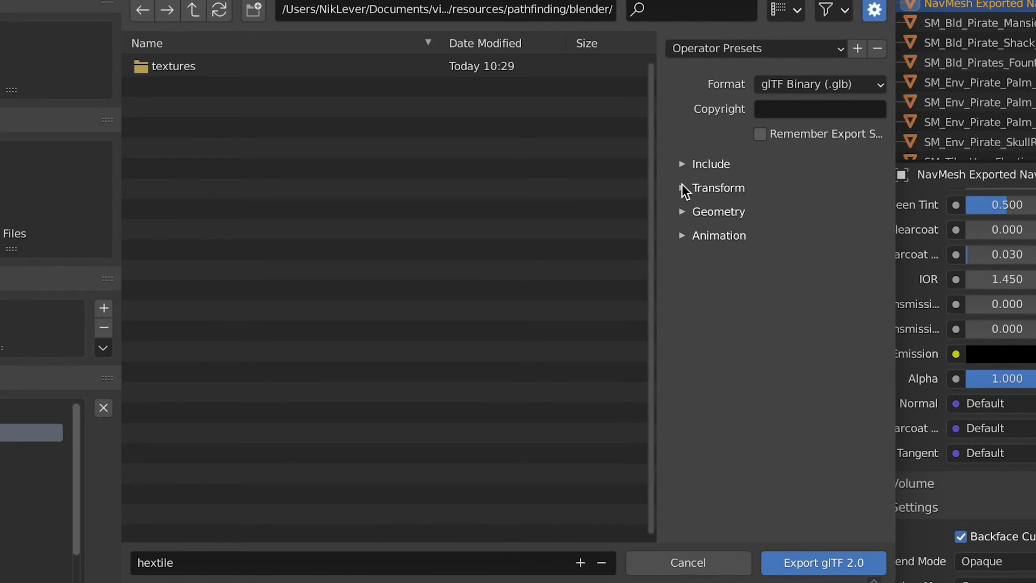
{"action": "left_click", "coordinate": [681, 186]}
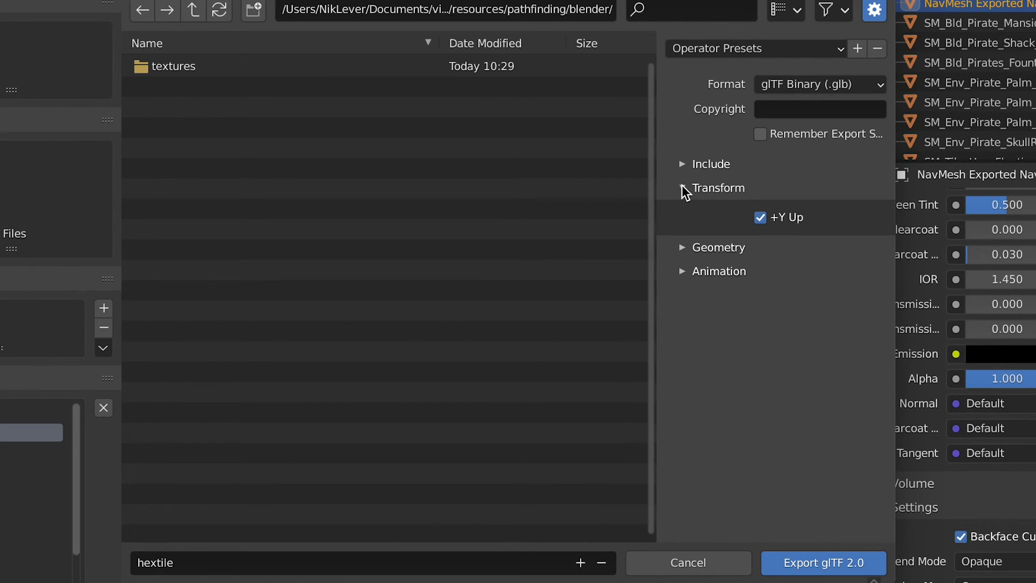
{"action": "left_click", "coordinate": [682, 186]}
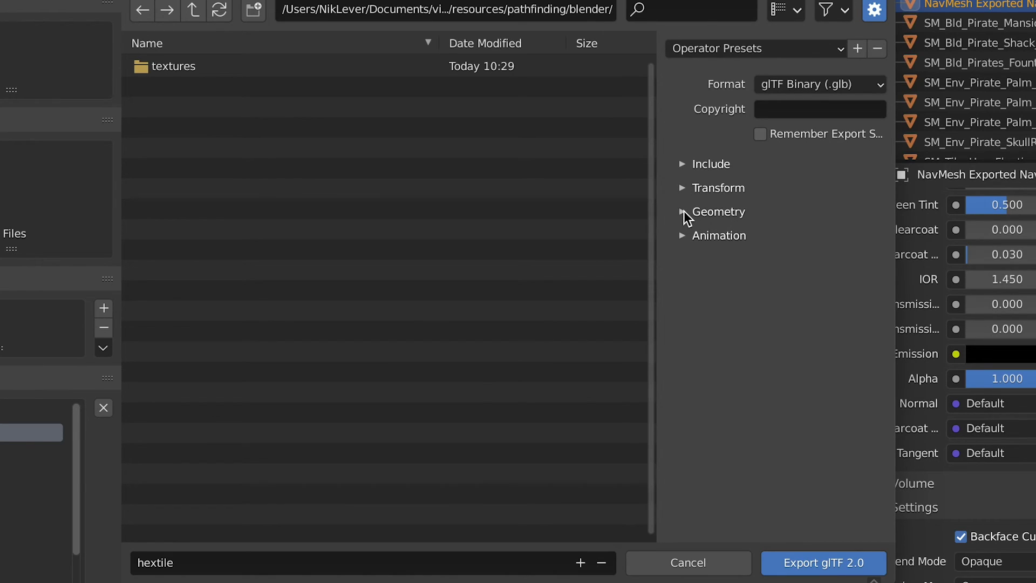
{"action": "left_click", "coordinate": [684, 212]}
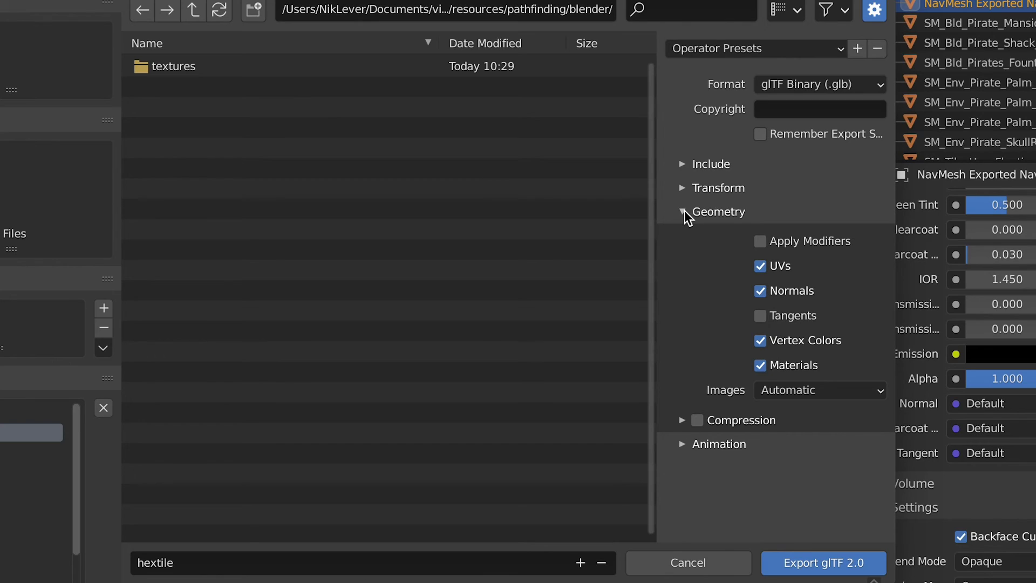
{"action": "left_click", "coordinate": [876, 390]}
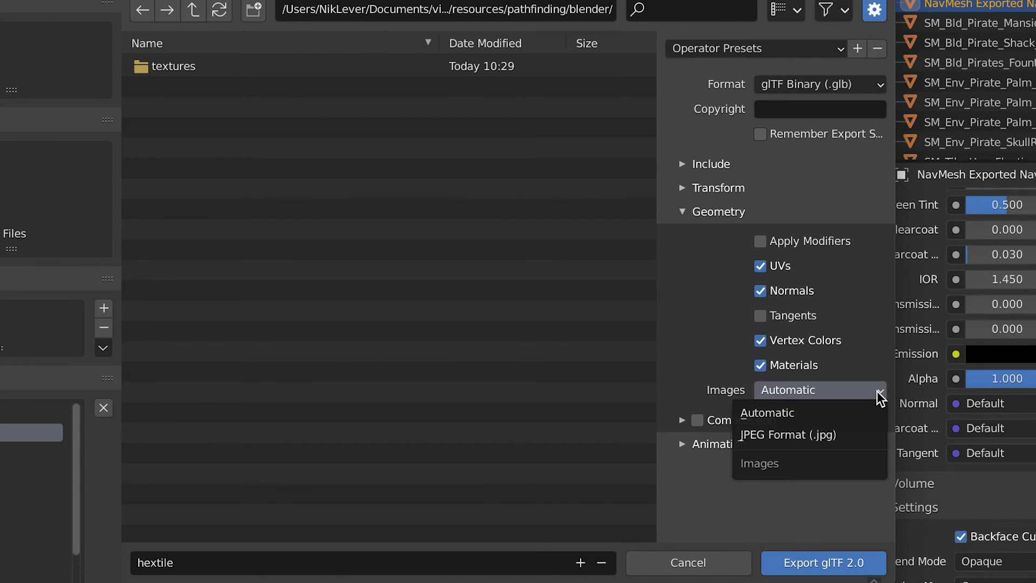
{"action": "left_click", "coordinate": [852, 441]}
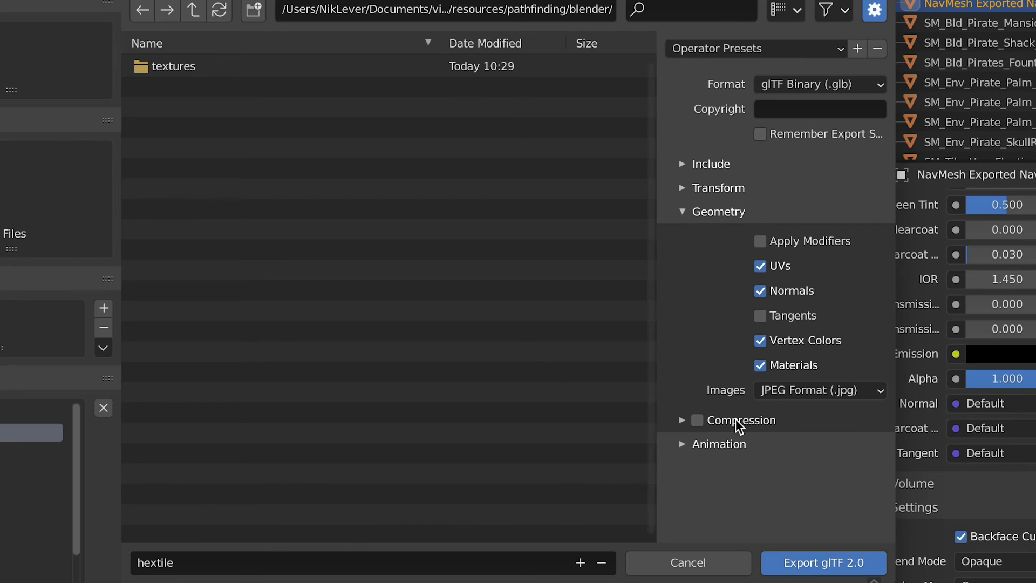
Export only the current frame, leaving out animation and shape keys.
{"action": "left_click", "coordinate": [681, 211]}
{"action": "left_click", "coordinate": [681, 236]}
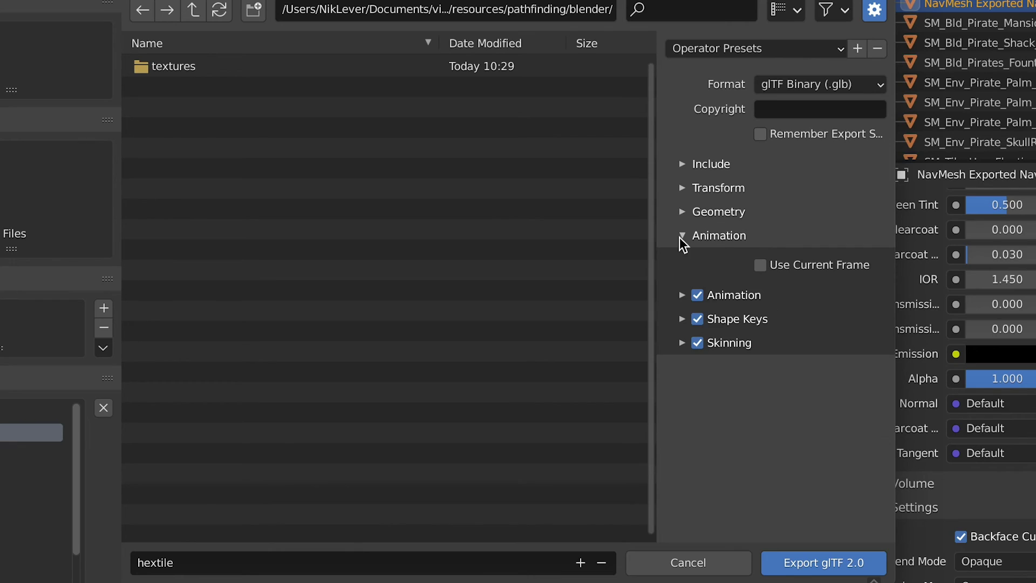
{"action": "left_click", "coordinate": [760, 265]}
{"action": "left_click", "coordinate": [698, 295]}
{"action": "left_click", "coordinate": [697, 319]}
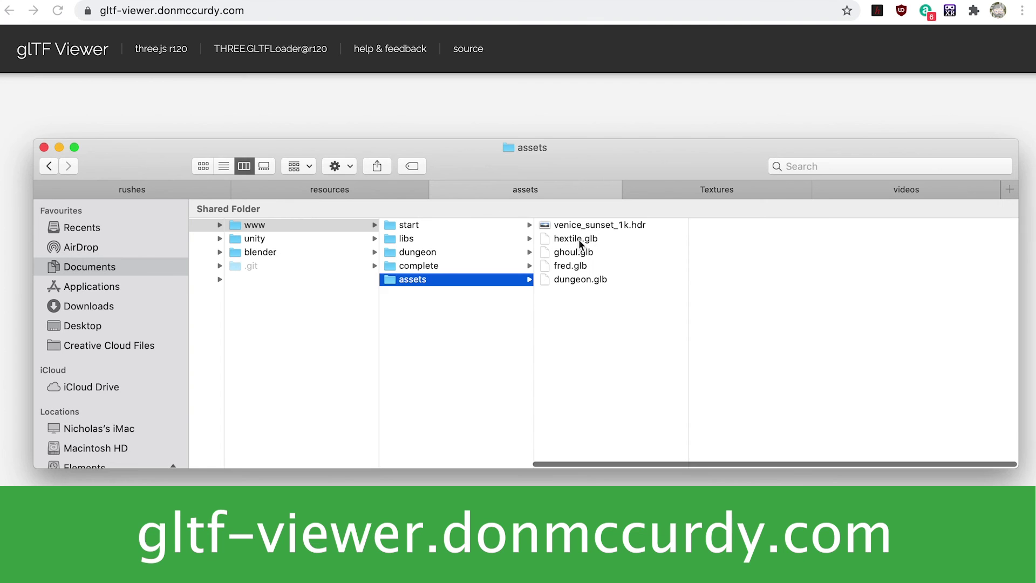
Drop hextile.glb onto the glTF Viewer page and orbit to a top-down view.
{"action": "left_click_drag", "start_coordinate": [578, 238], "coordinate": [558, 131]}
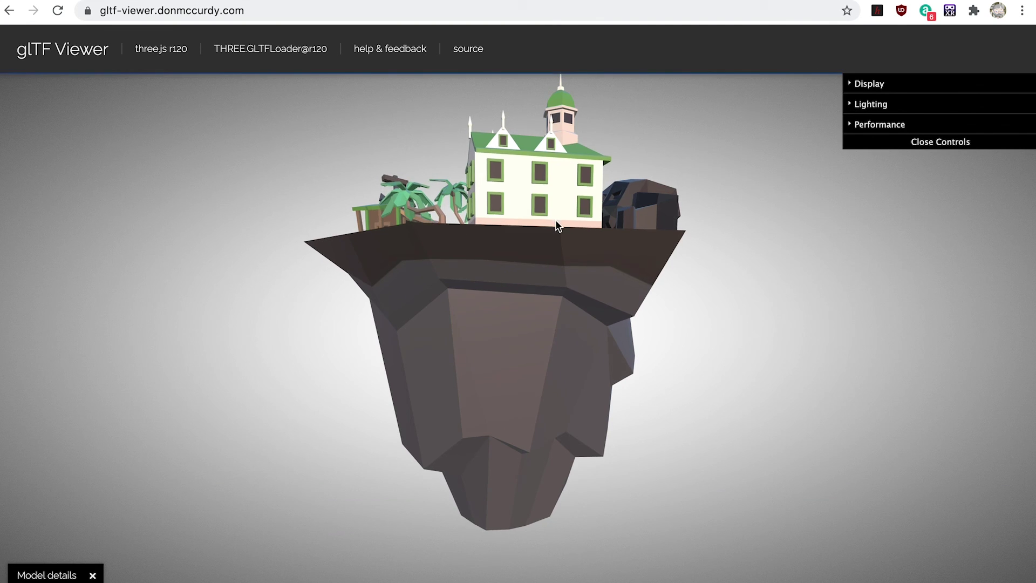
{"action": "left_click_drag", "start_coordinate": [556, 219], "coordinate": [556, 287]}
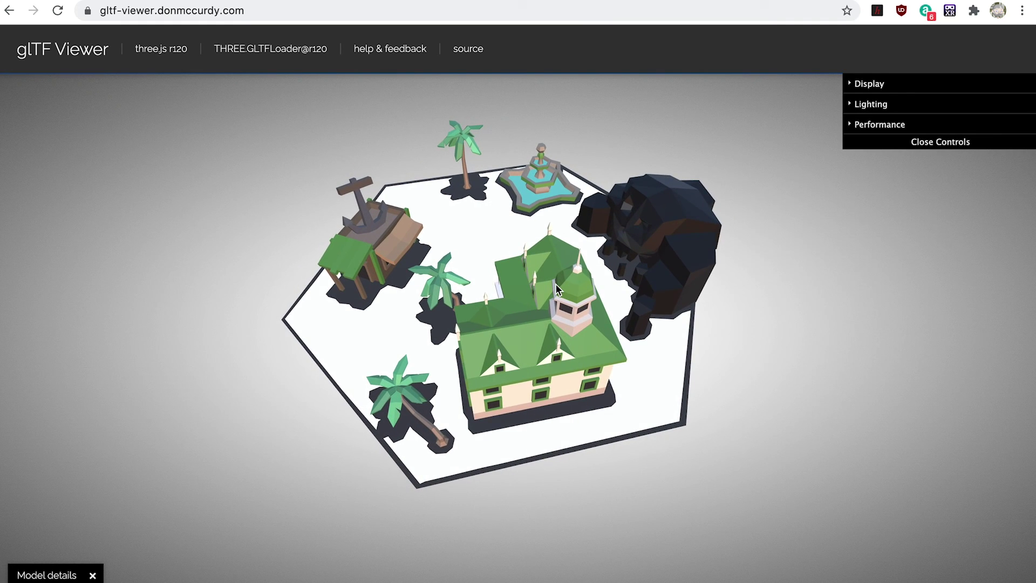